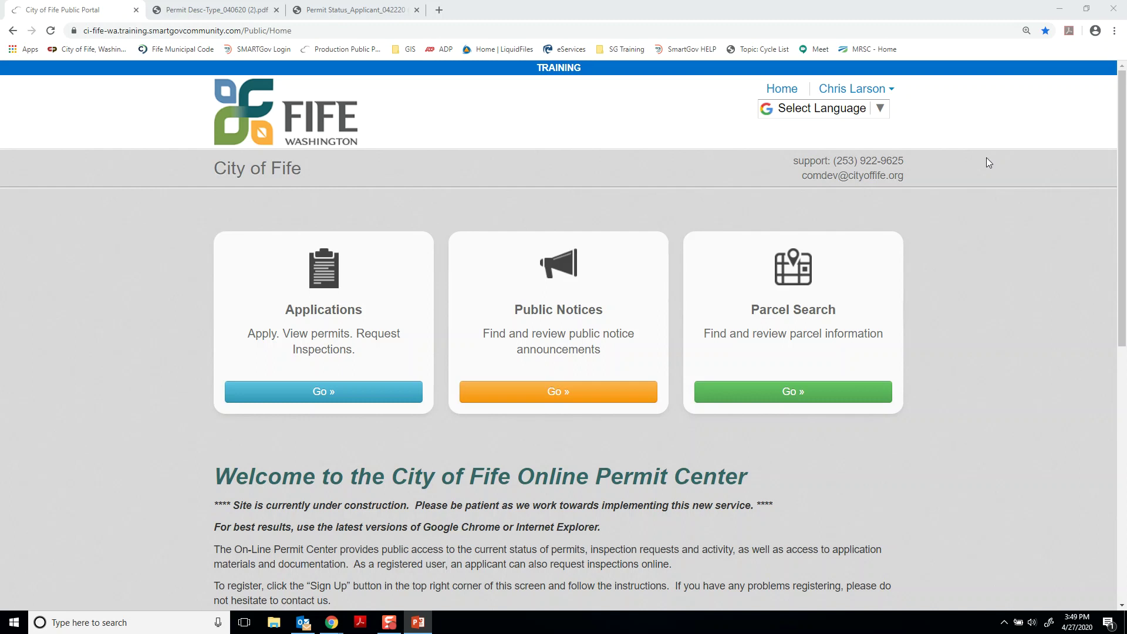
- In the account's email notification settings, turn off email notifications and subscribe only to permit submittal versions created with a deficiency report
click(858, 93)
click(859, 113)
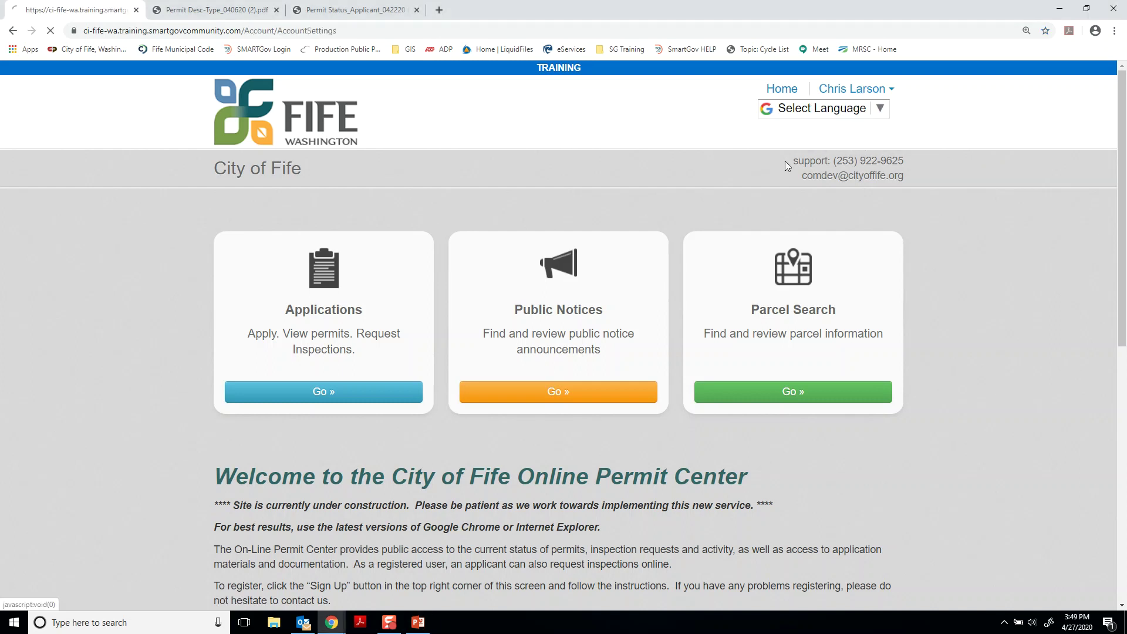
click(613, 260)
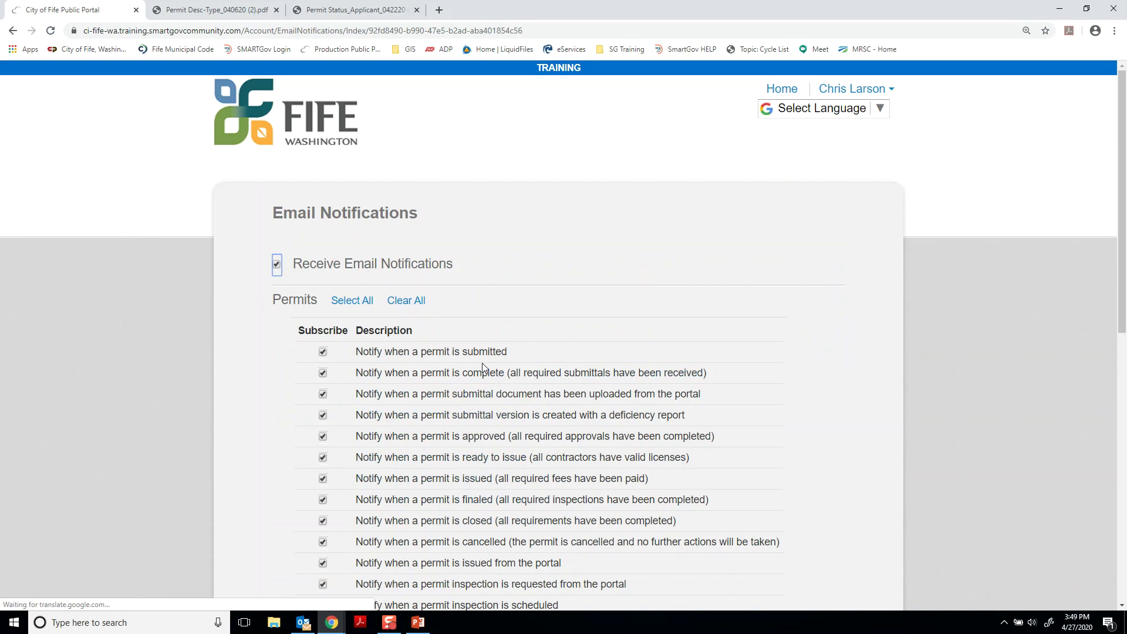
click(277, 265)
click(322, 415)
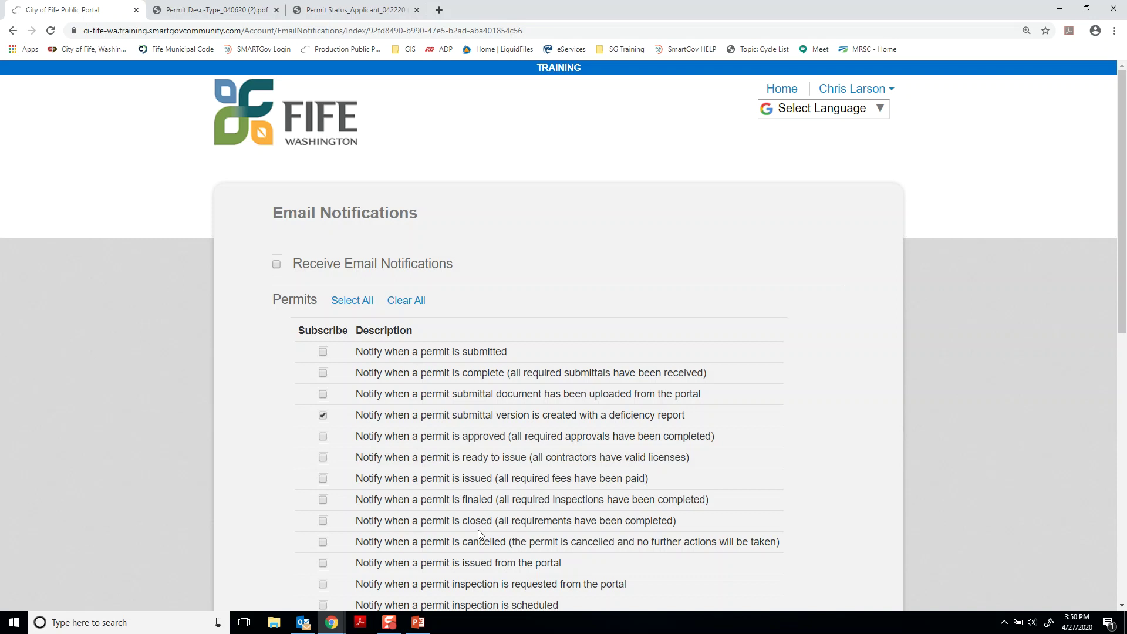
click(316, 117)
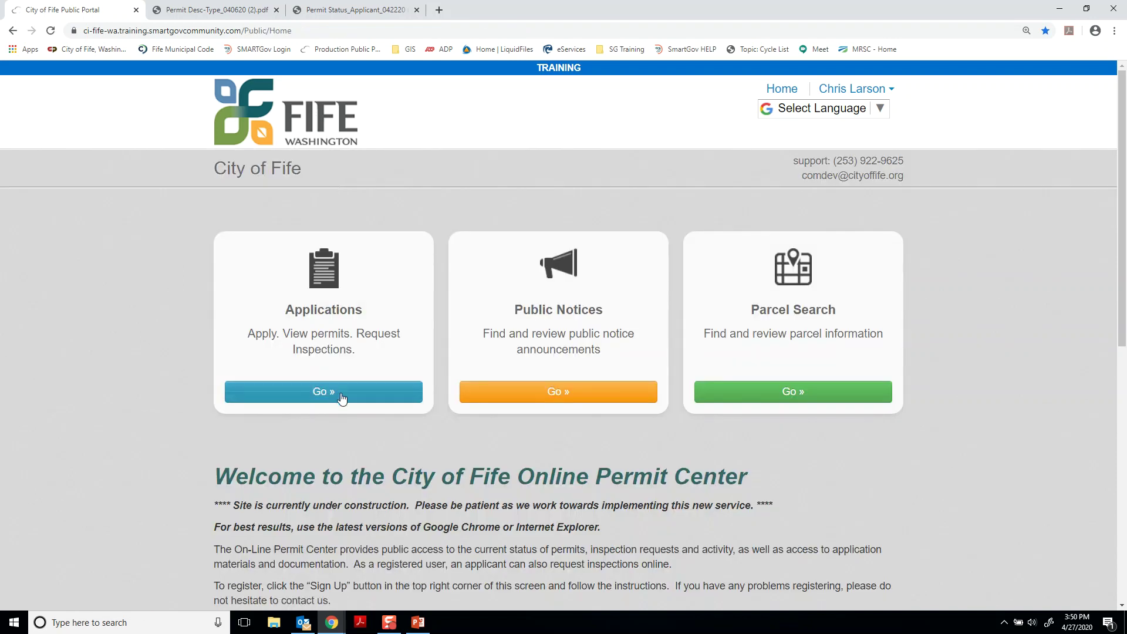
- Open the public Documents list from the Applications area and look through its applications, documents, forms and spreadsheets
click(342, 399)
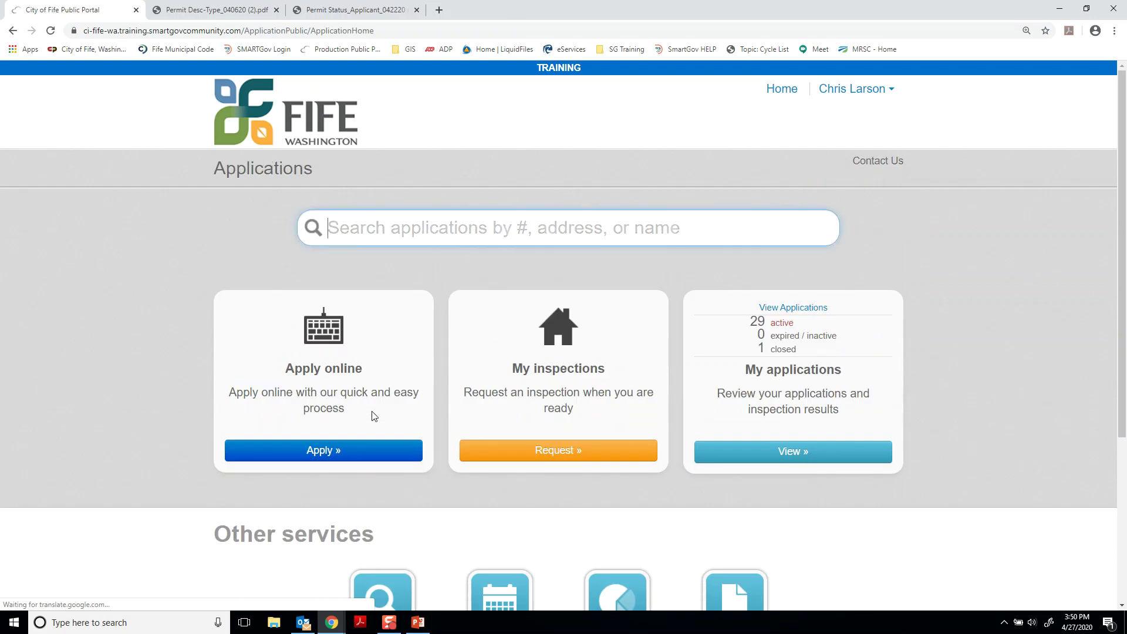
scroll(372, 415, down, 2)
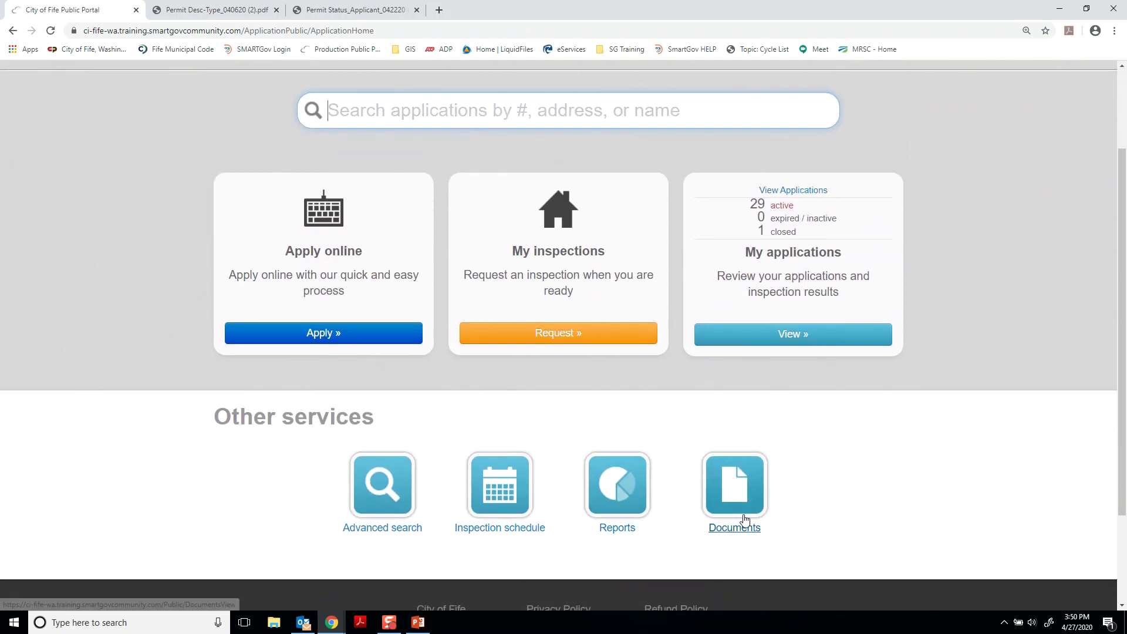
click(745, 520)
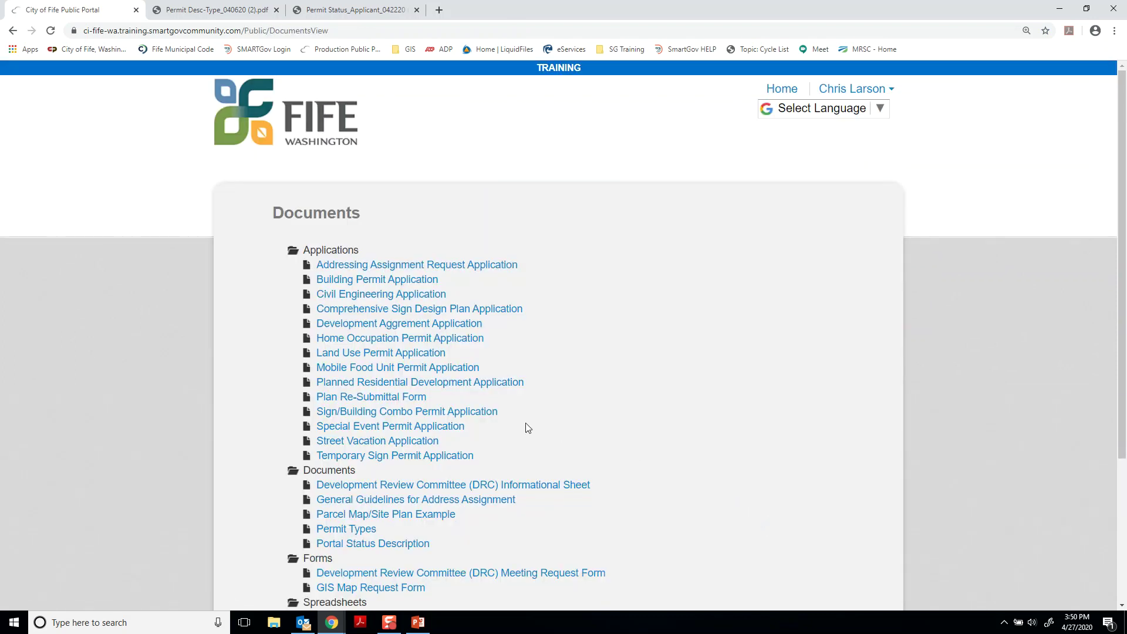
scroll(564, 435, down, 2)
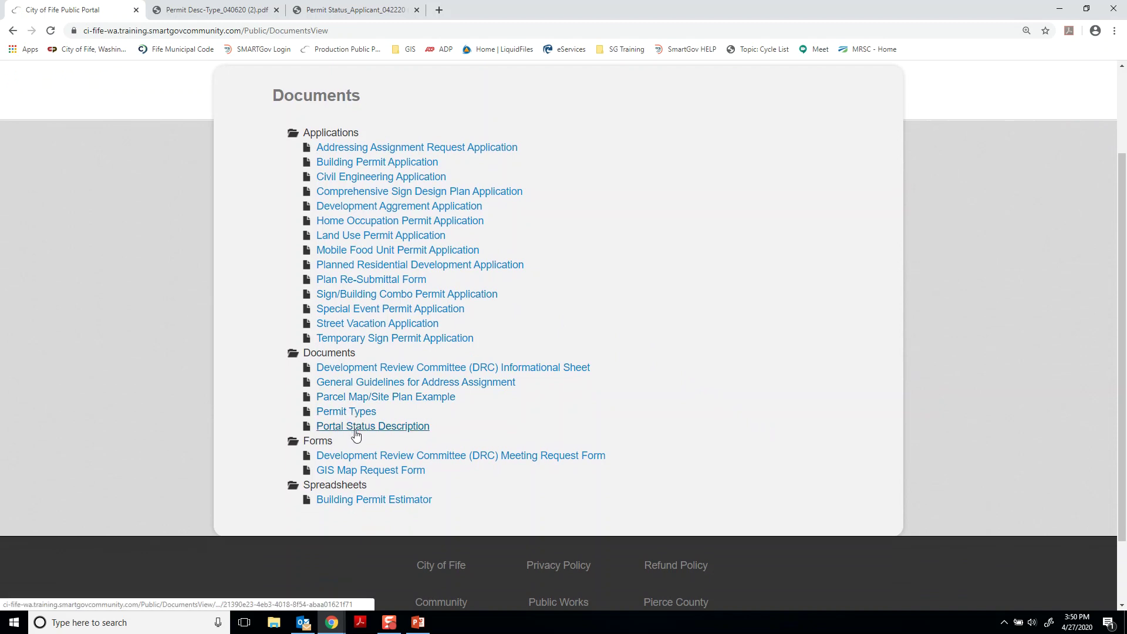
- Review the permit description and type PDF, examining the Add Com Building Permit entry, its use and its department
click(217, 12)
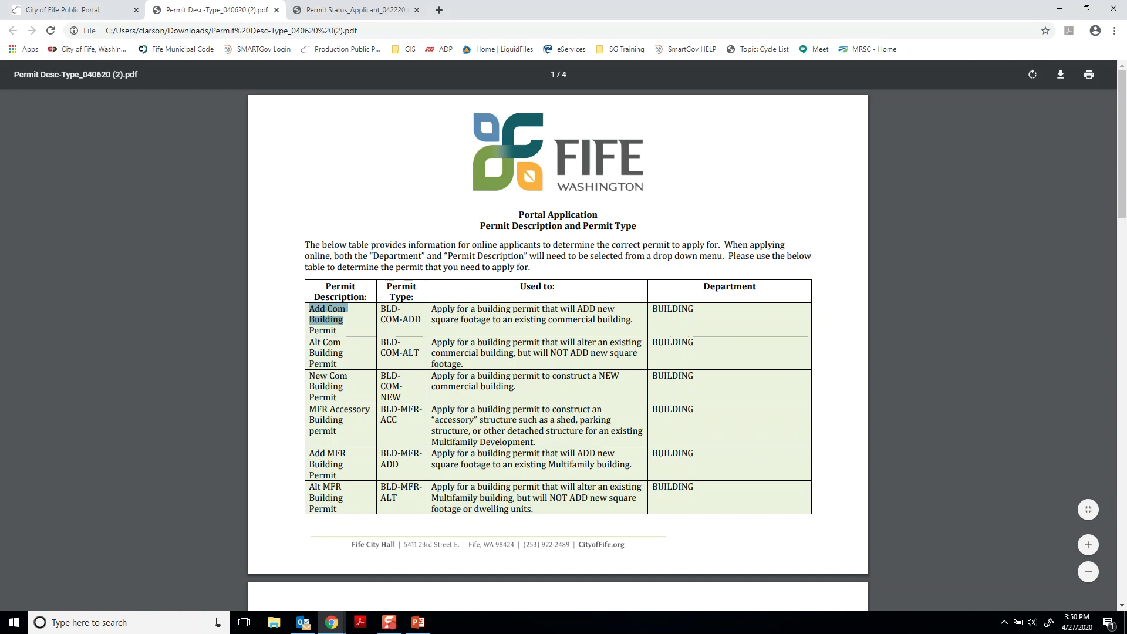
click(493, 317)
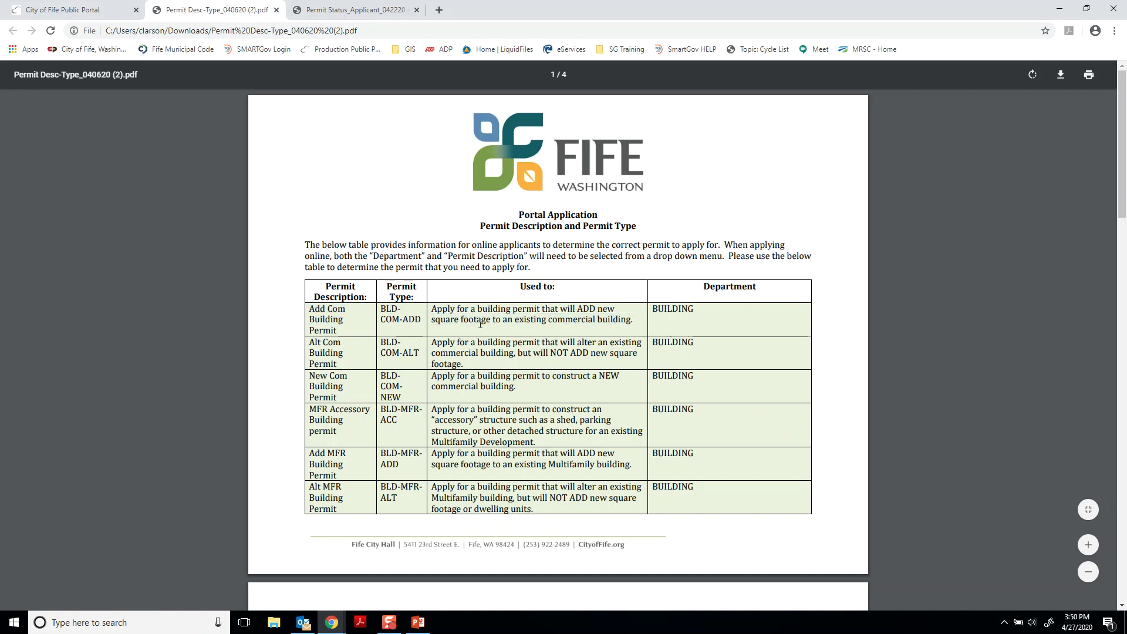
double_click(674, 309)
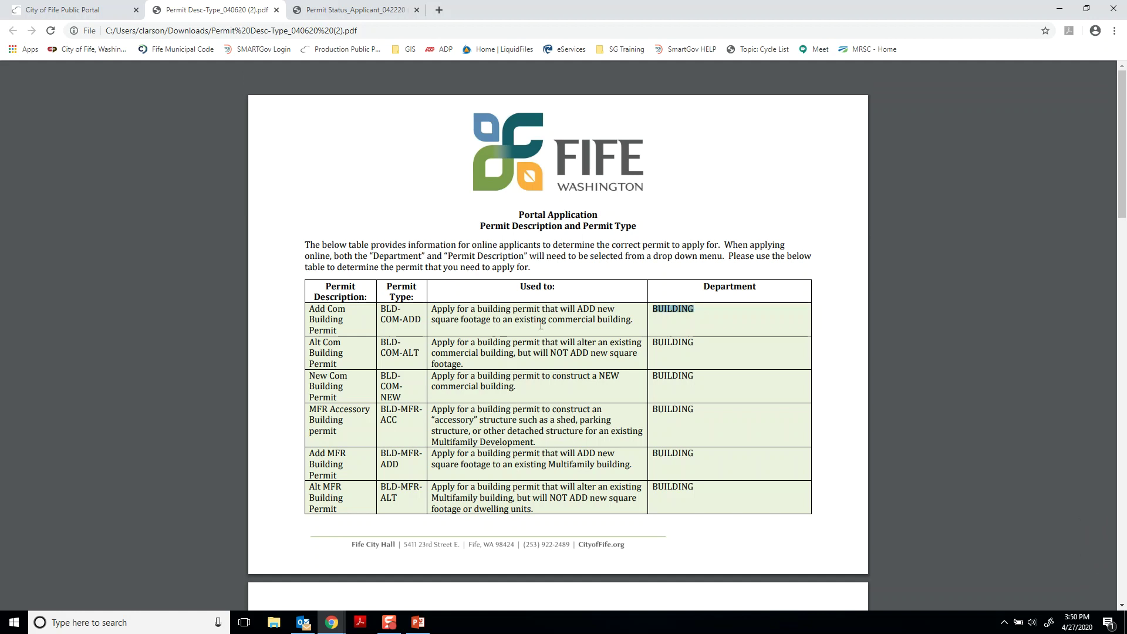
drag(347, 324, 310, 311)
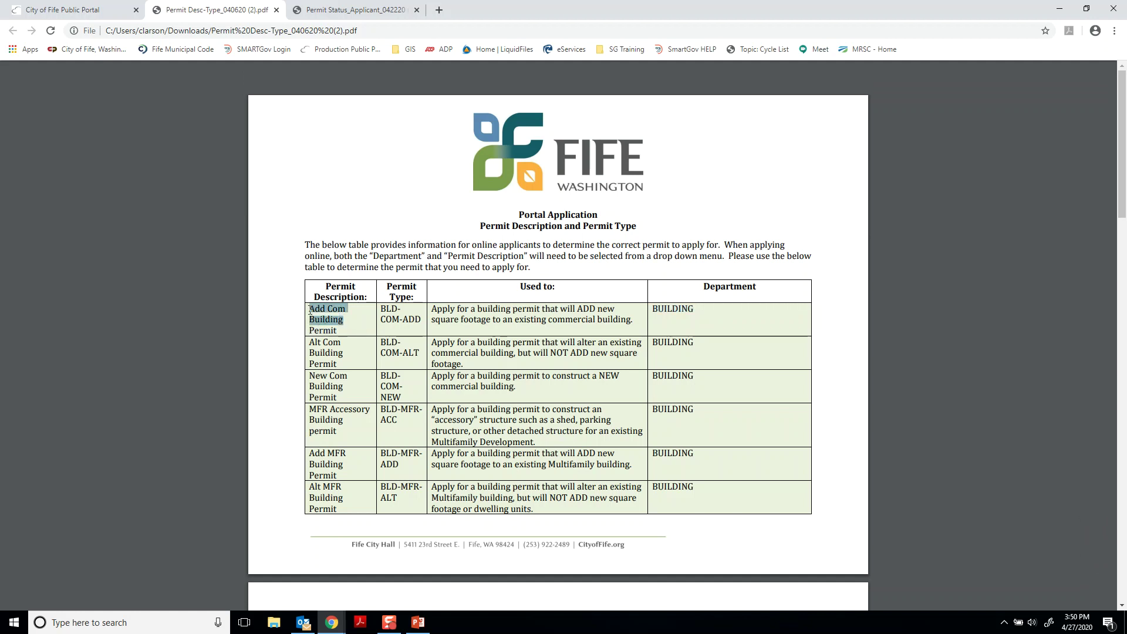
scroll(471, 345, down, 2)
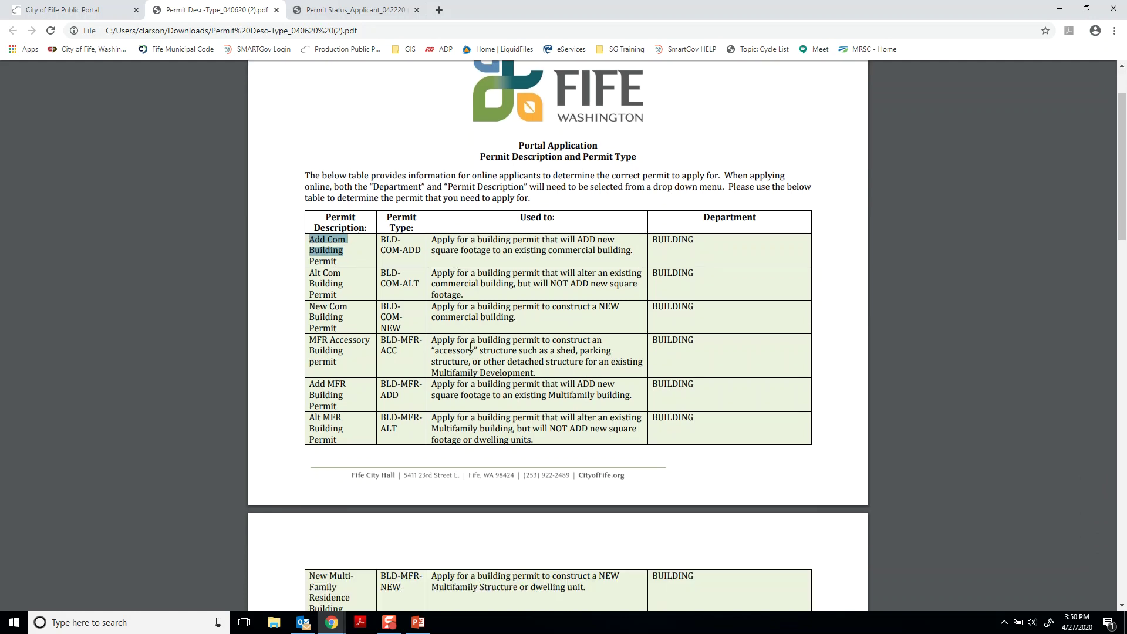
scroll(471, 345, down, 1)
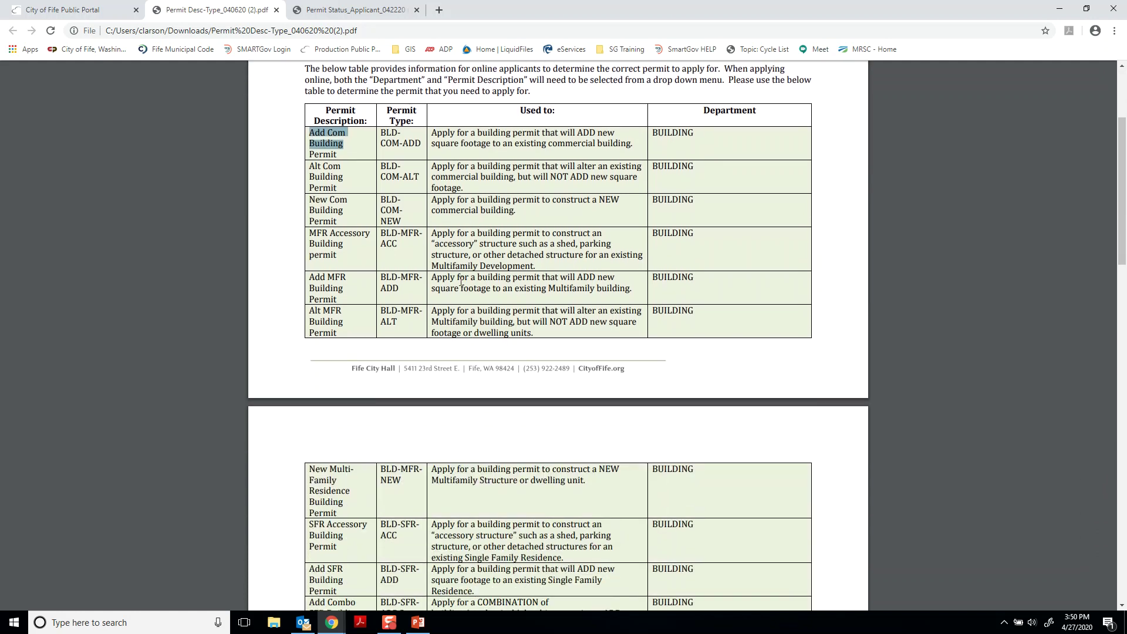
- Review the permit status PDF for the meaning and applicant action of the Pending and Technically Complete statuses
click(364, 9)
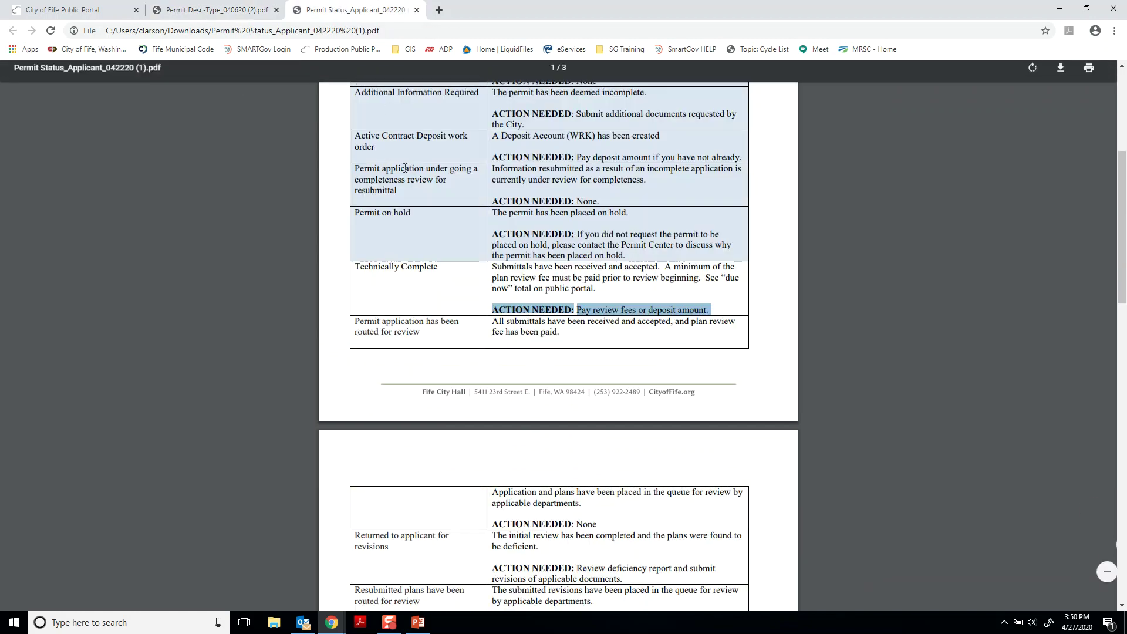
scroll(405, 168, up, 5)
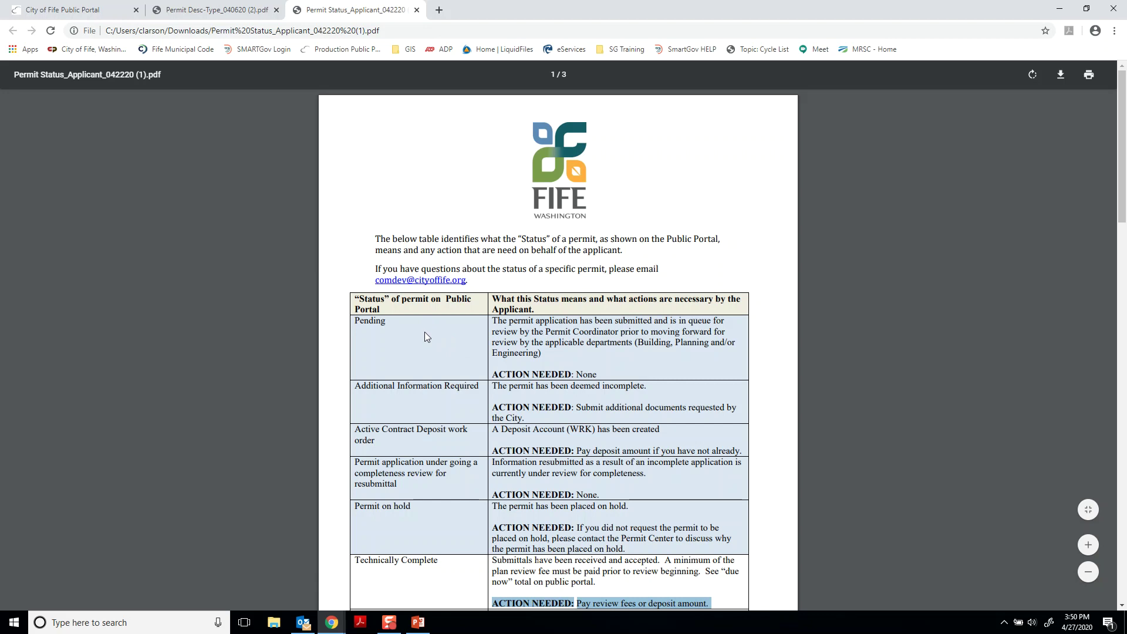
triple_click(377, 322)
click(377, 322)
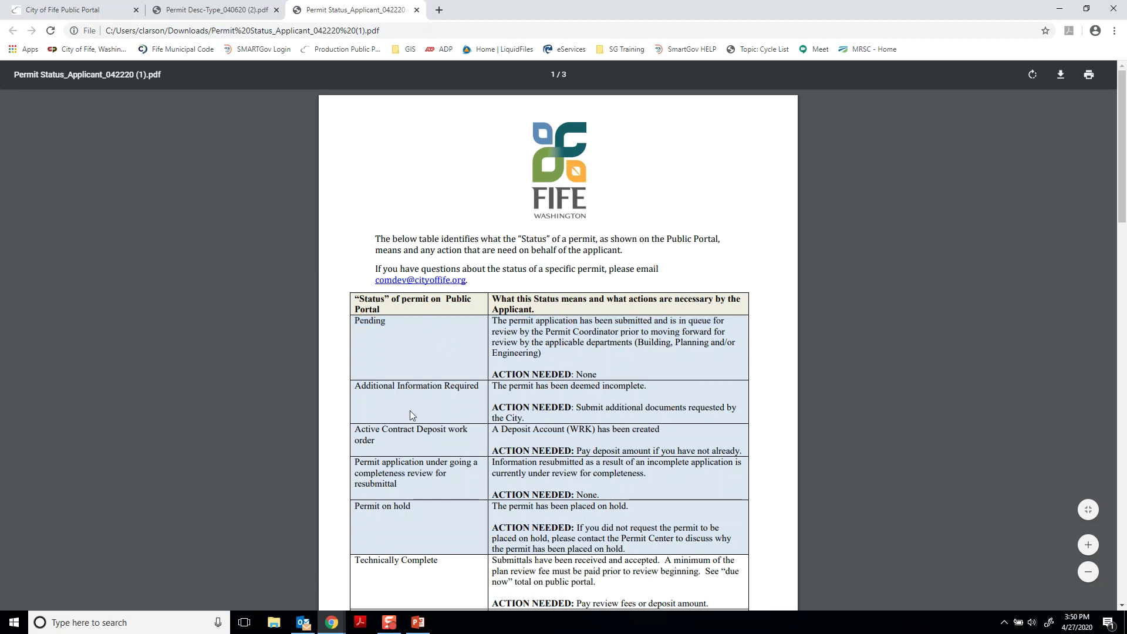
scroll(405, 411, down, 3)
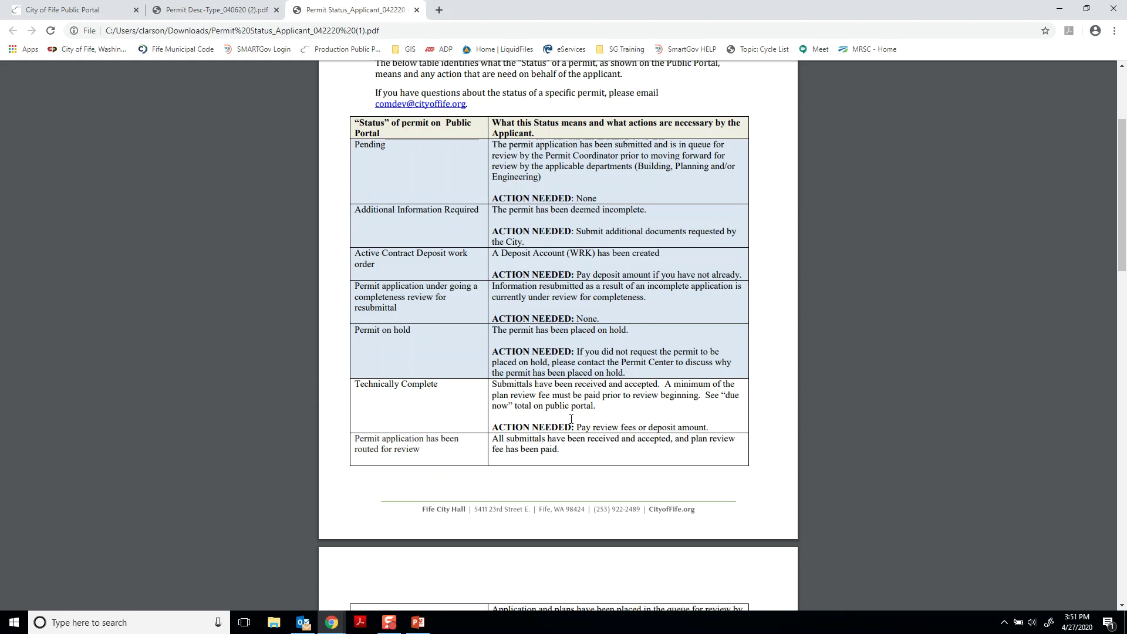
triple_click(421, 387)
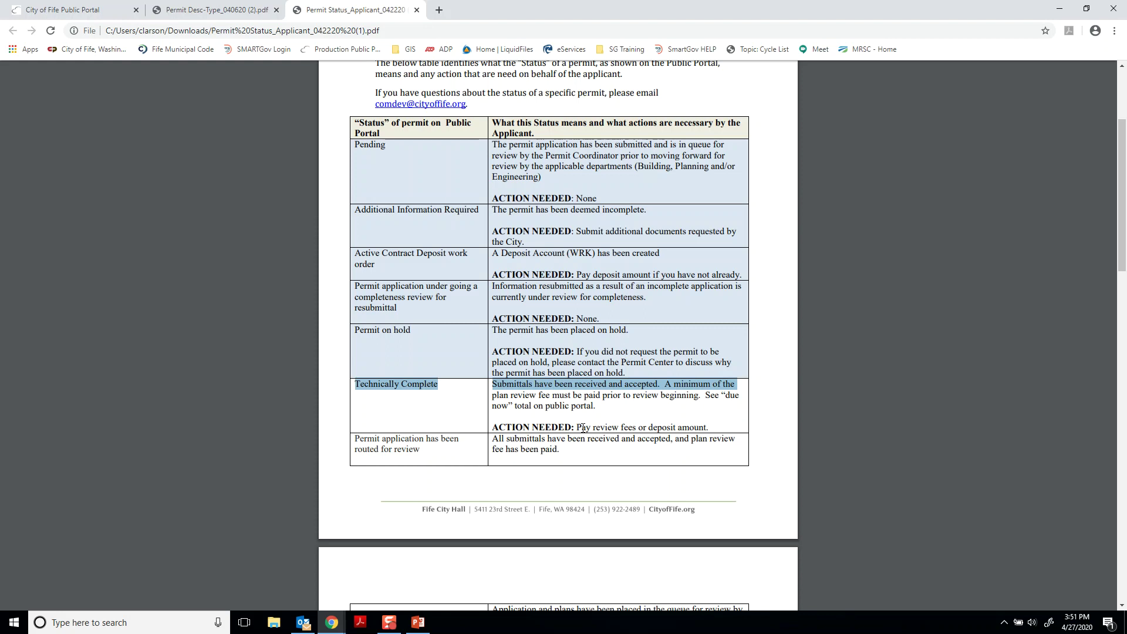
scroll(583, 428, down, 2)
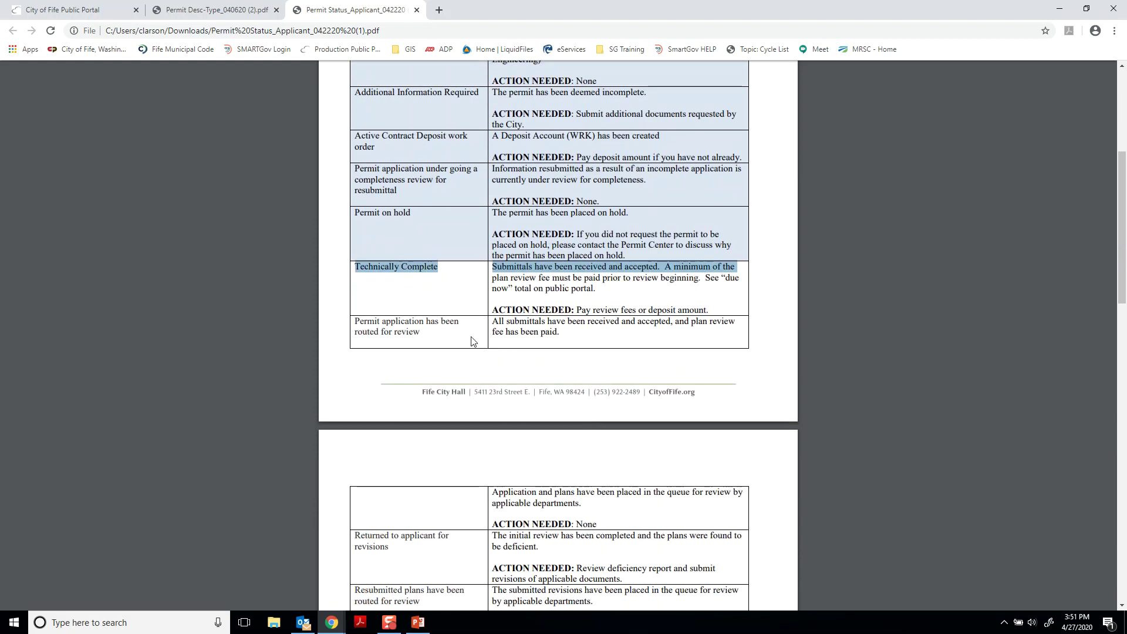
scroll(527, 349, up, 5)
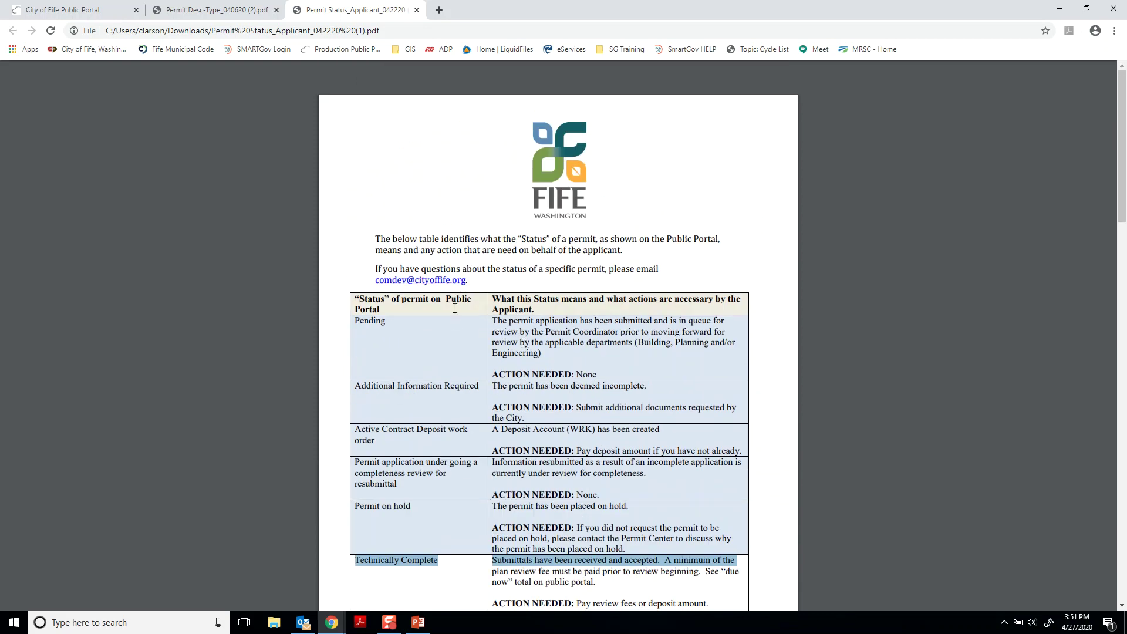
- Return to the City of Fife portal's home page and start a new online application
click(75, 14)
scroll(157, 298, up, 2)
click(270, 138)
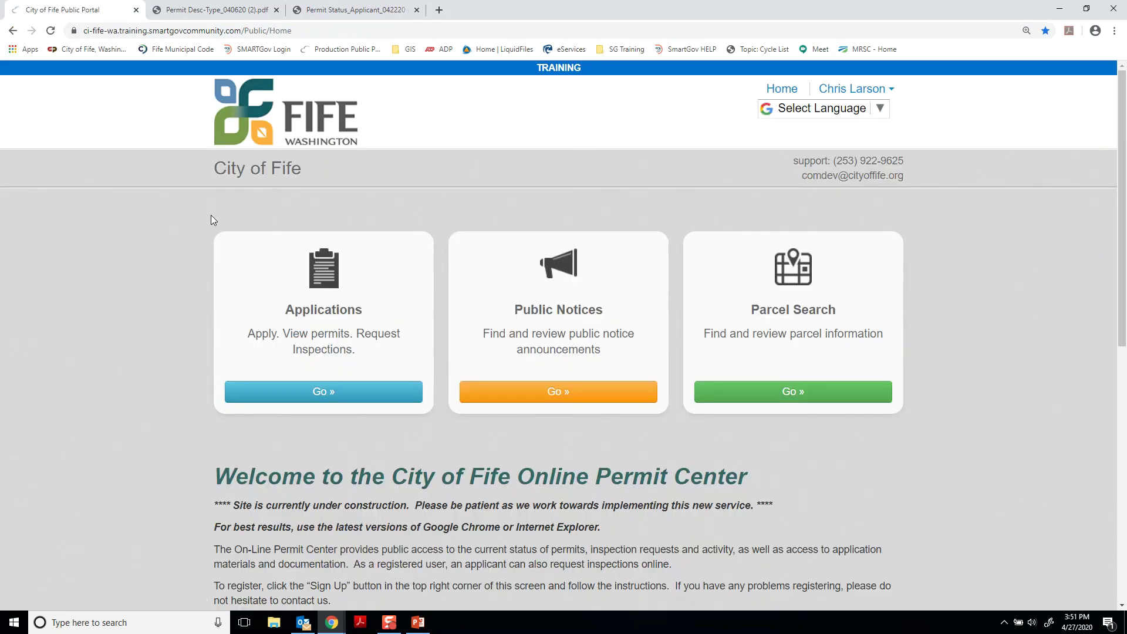
click(317, 392)
click(291, 453)
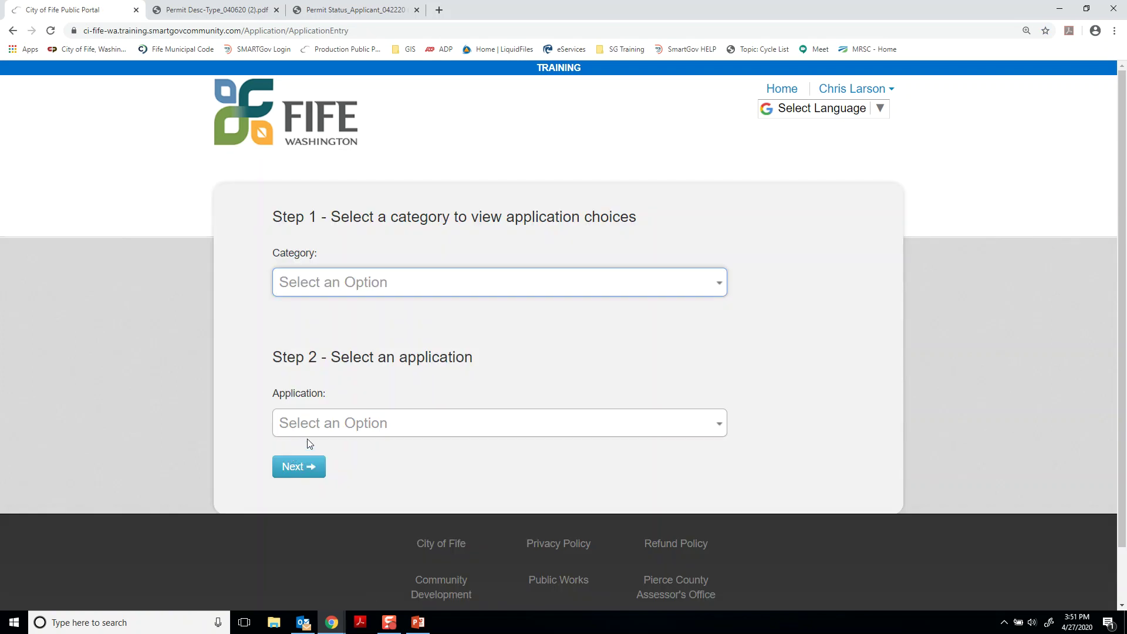
- Choose the Planning category and the Permanent Sign Permit application, and continue to the permit entry form
click(331, 284)
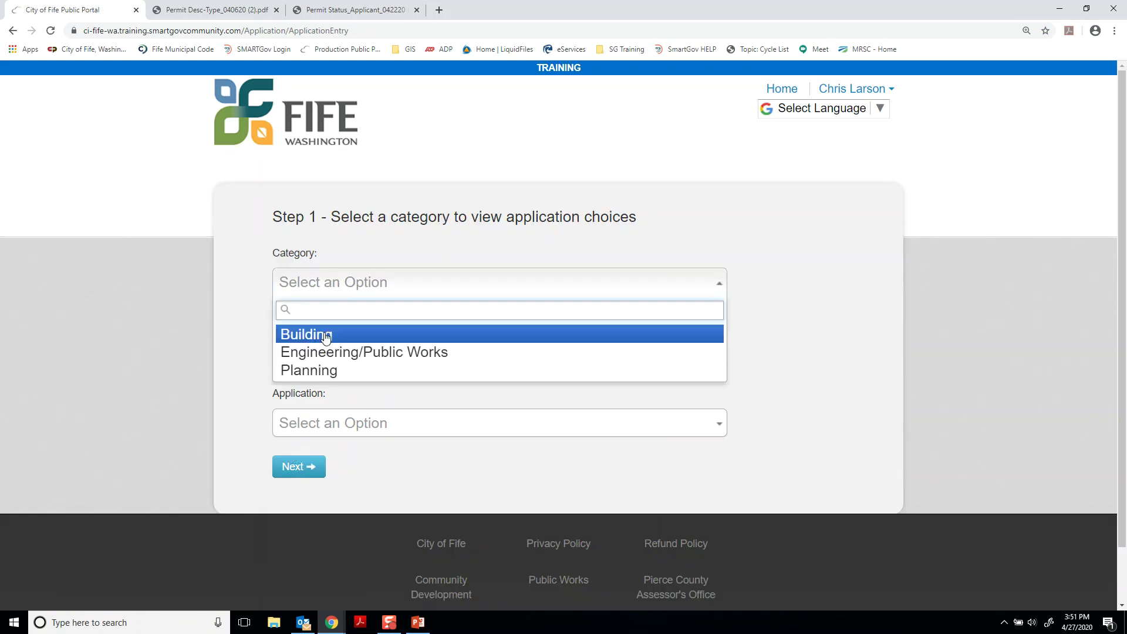
click(322, 371)
click(326, 425)
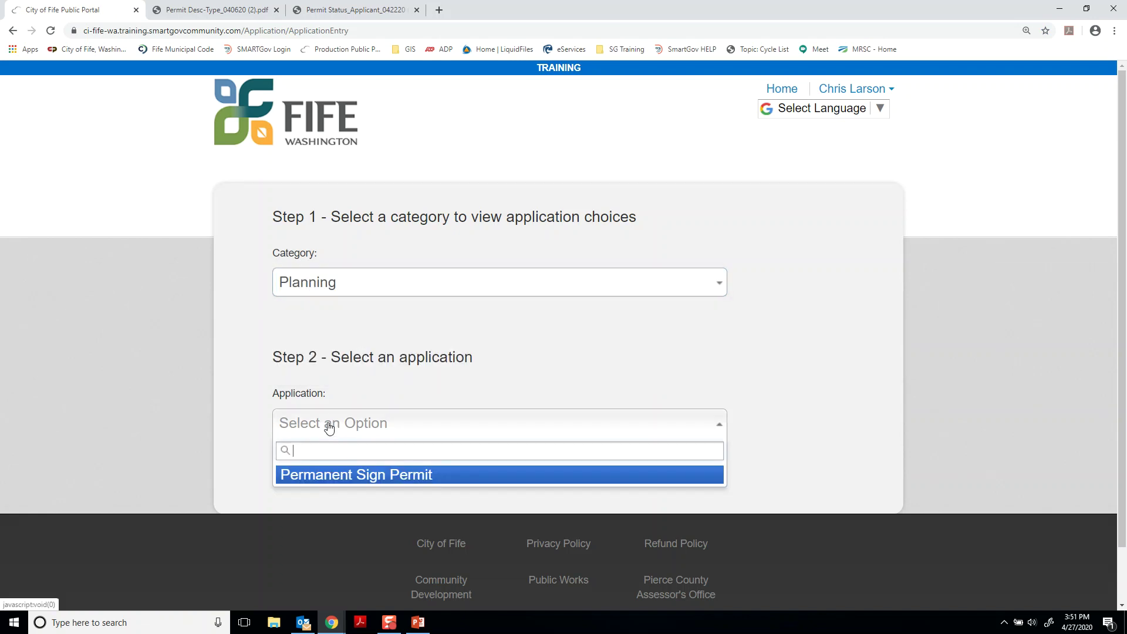
click(338, 475)
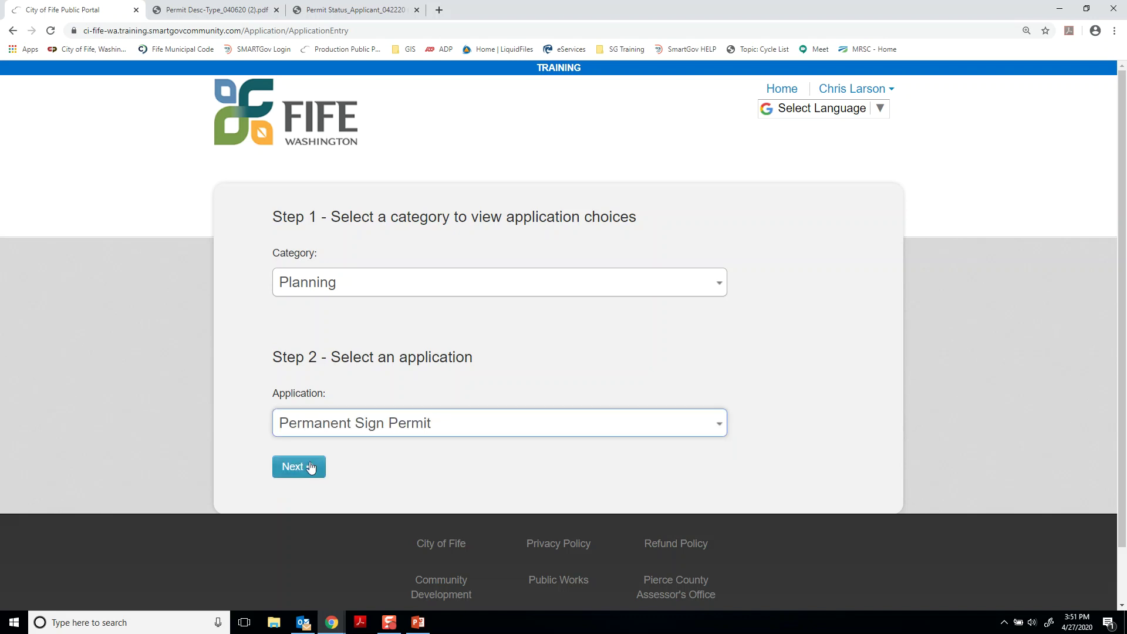
click(309, 468)
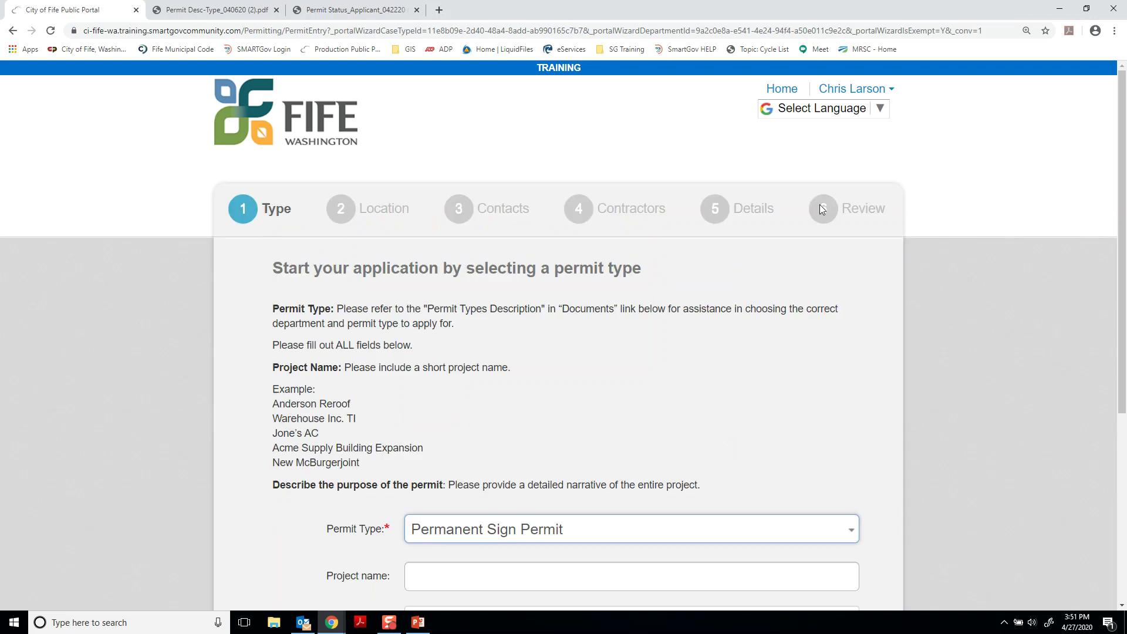
- Read the permit type instructions and enter "City Hall Wall Sign" as the project name
scroll(224, 436, down, 1)
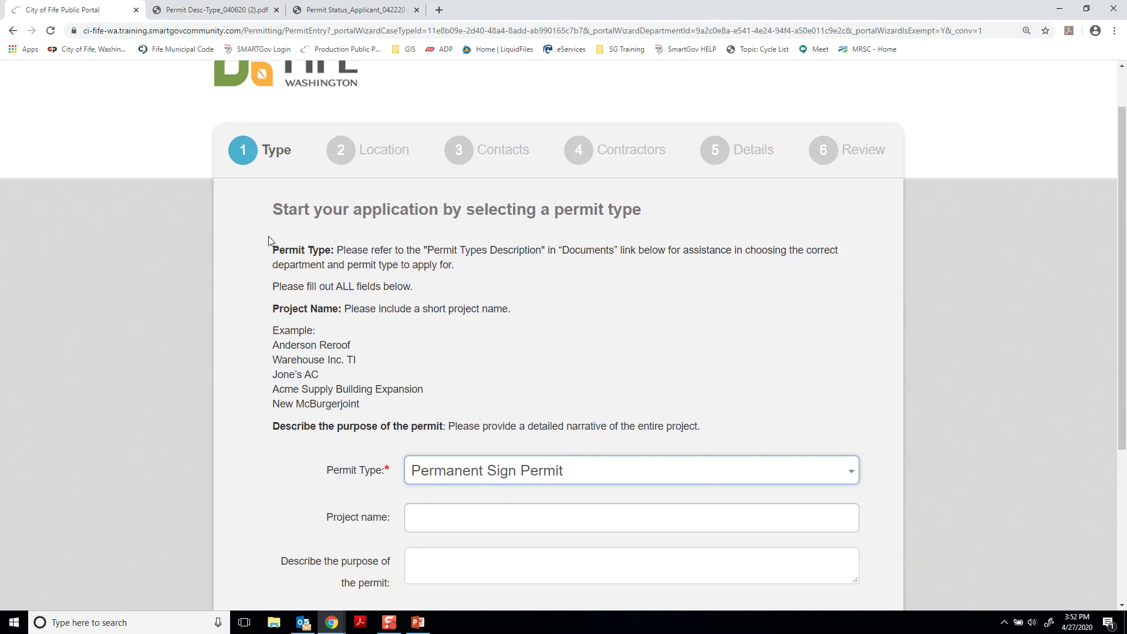
drag(272, 248, 714, 433)
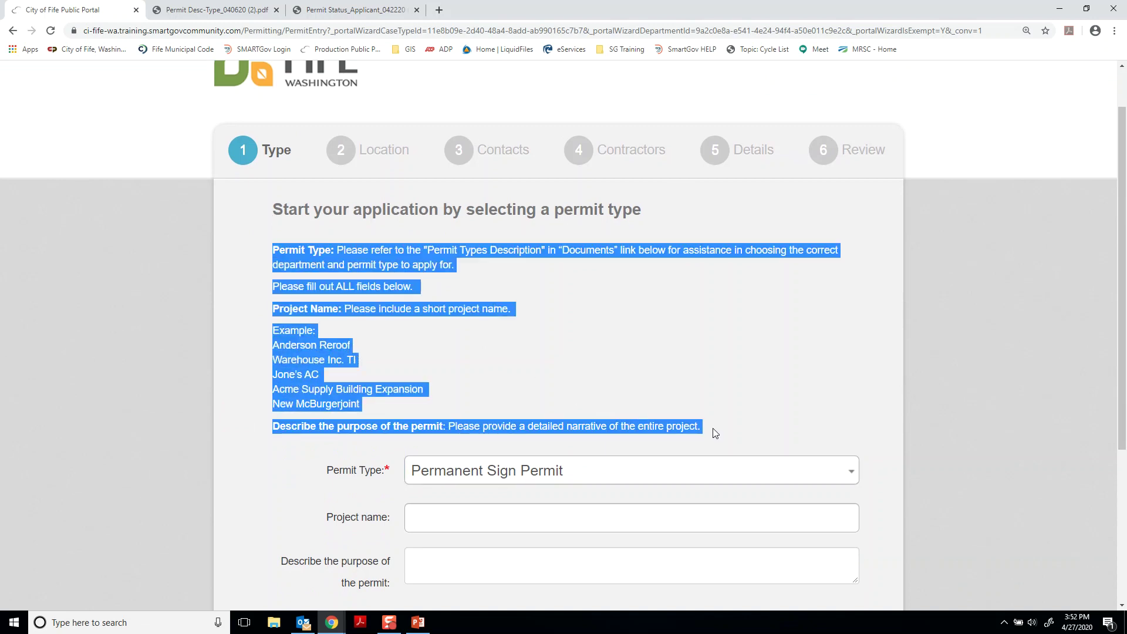
click(602, 334)
scroll(372, 345, down, 1)
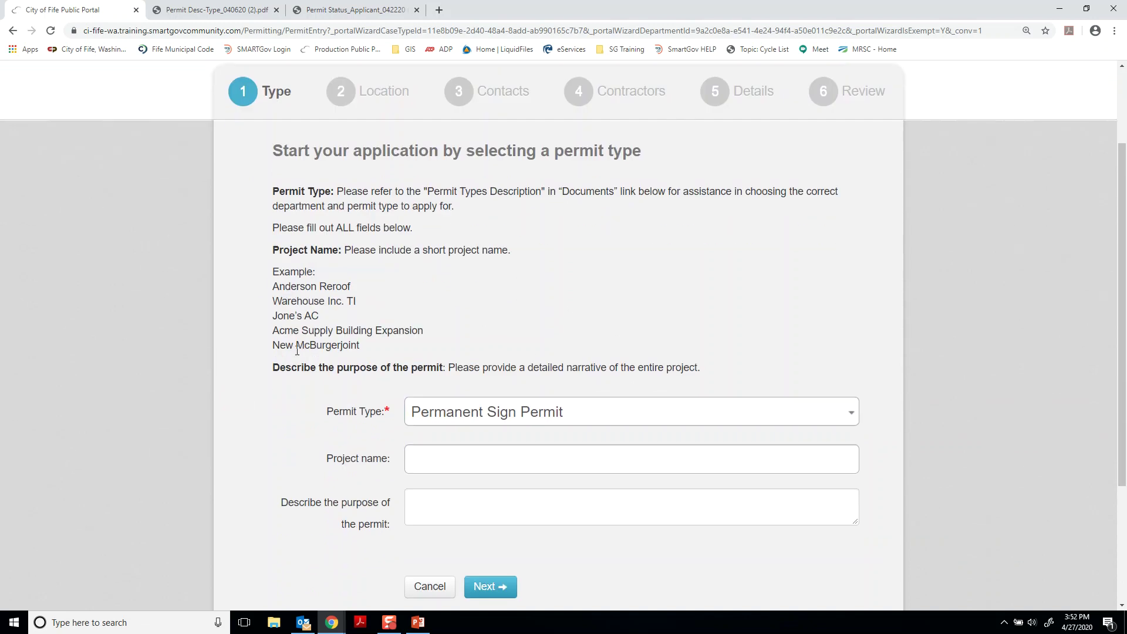
click(454, 465)
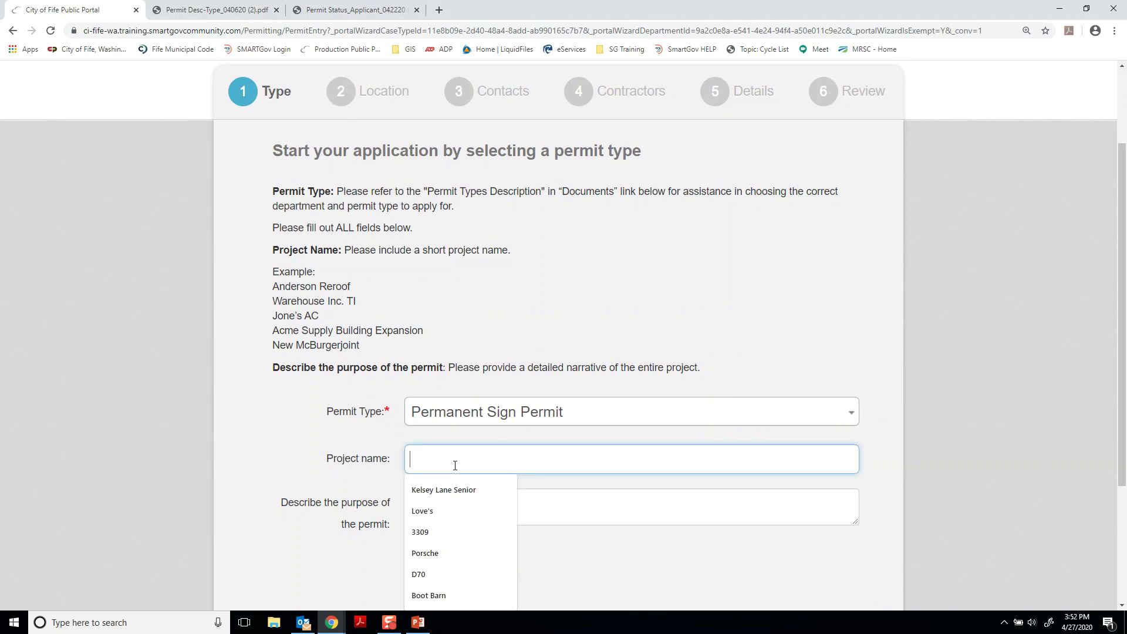
text(City Hal)
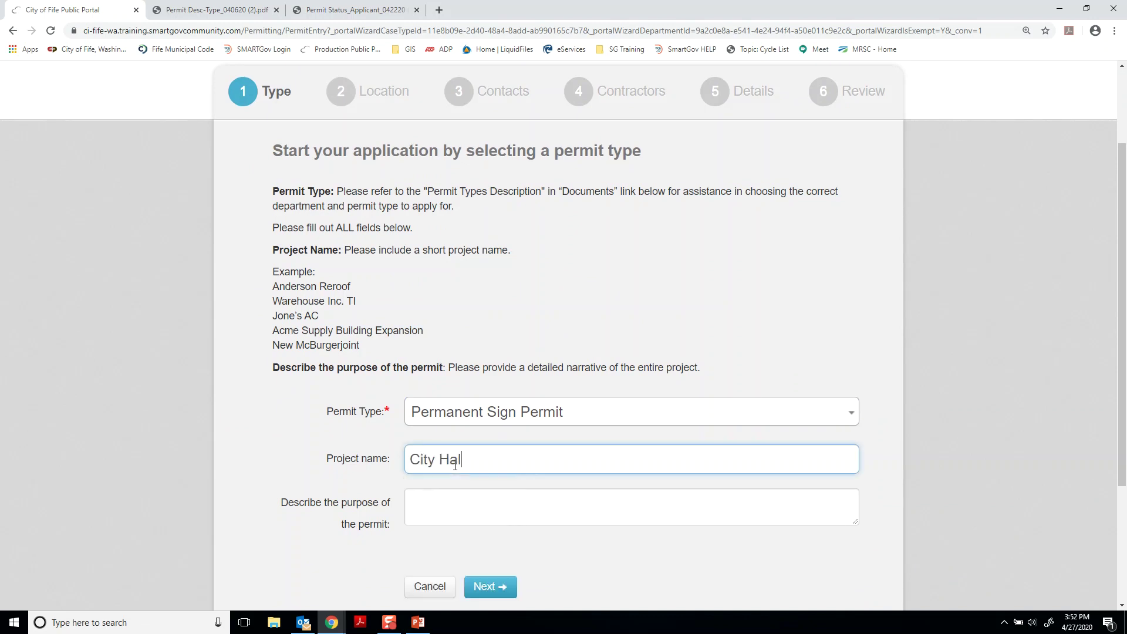
text(l Wall Sign)
key(Tab)
- Describe the permit's purpose as "Install 3 wall signs 25 sq ft each on the north facade of City Hall."
text(Instal)
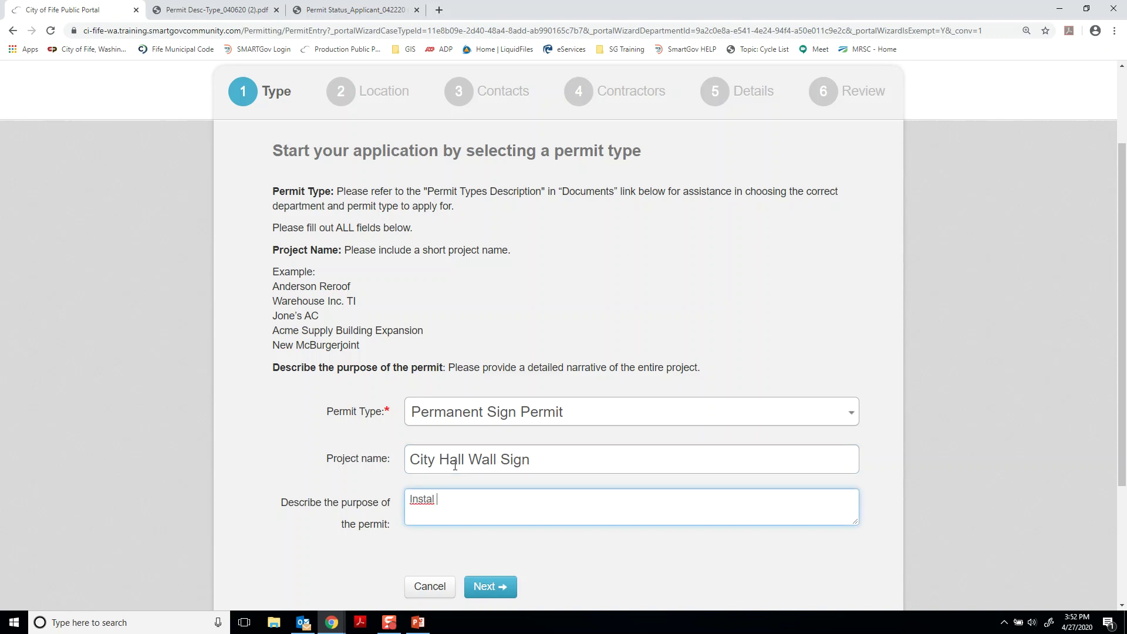
text(l 3 wall signs)
text(to b)
key(BackSpace)
key(BackSpace)
key(BackSpace)
key(BackSpace)
text(25 sq ft eac)
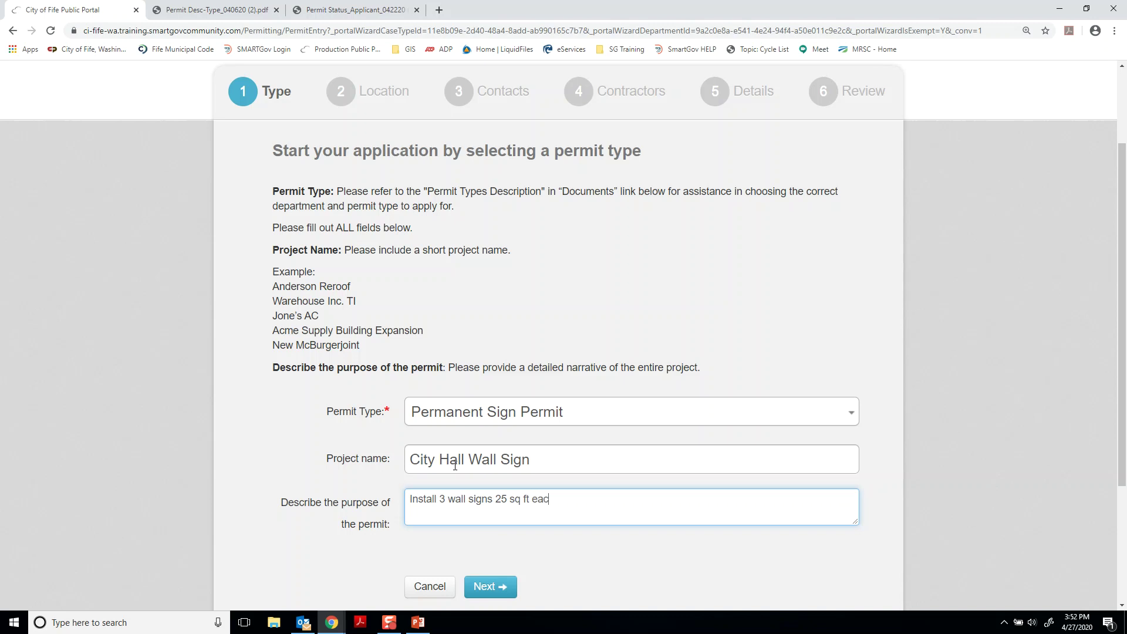
text(h on the north facade of City Hall.)
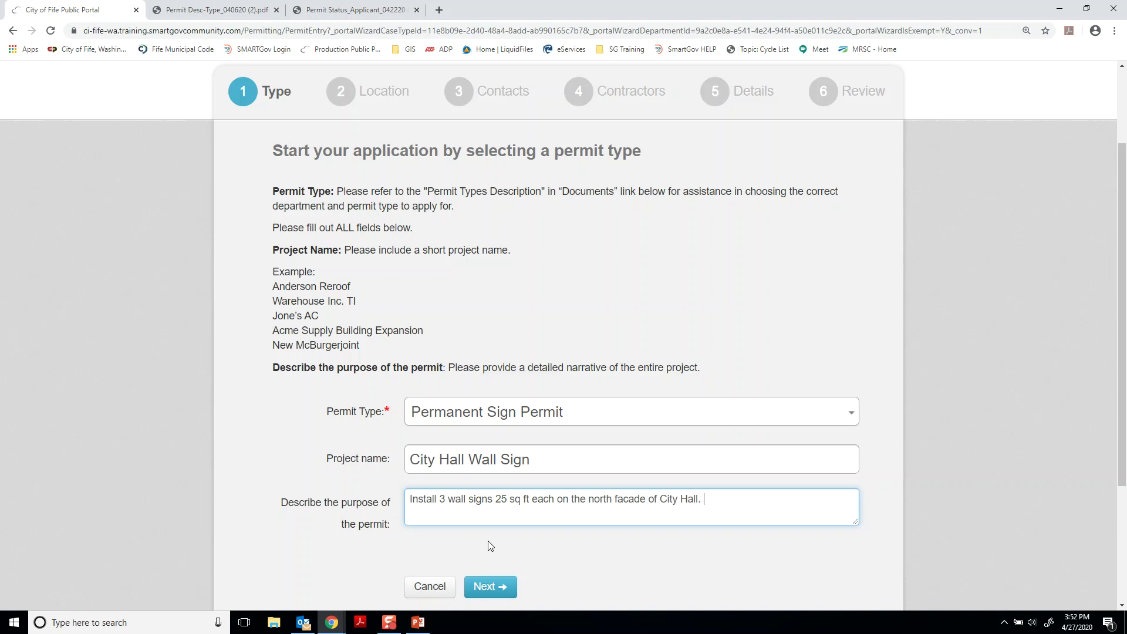
- Enter the site's street address, select the matching City of Fife-owned parcel as the work location, and continue to the contacts
click(490, 587)
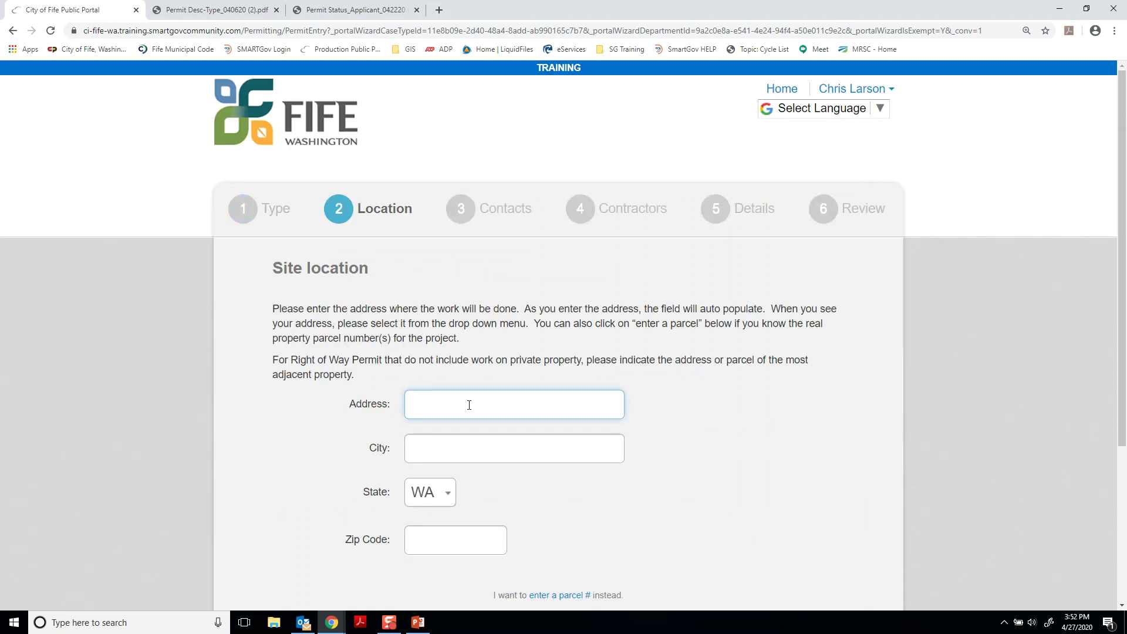
scroll(334, 406, down, 1)
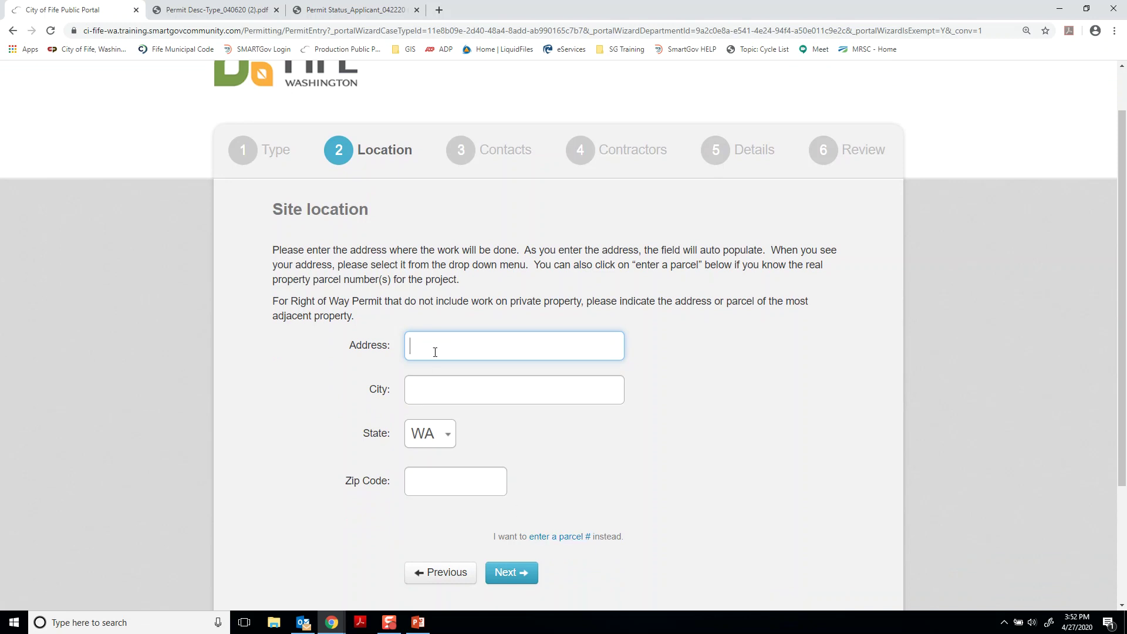
text(5411)
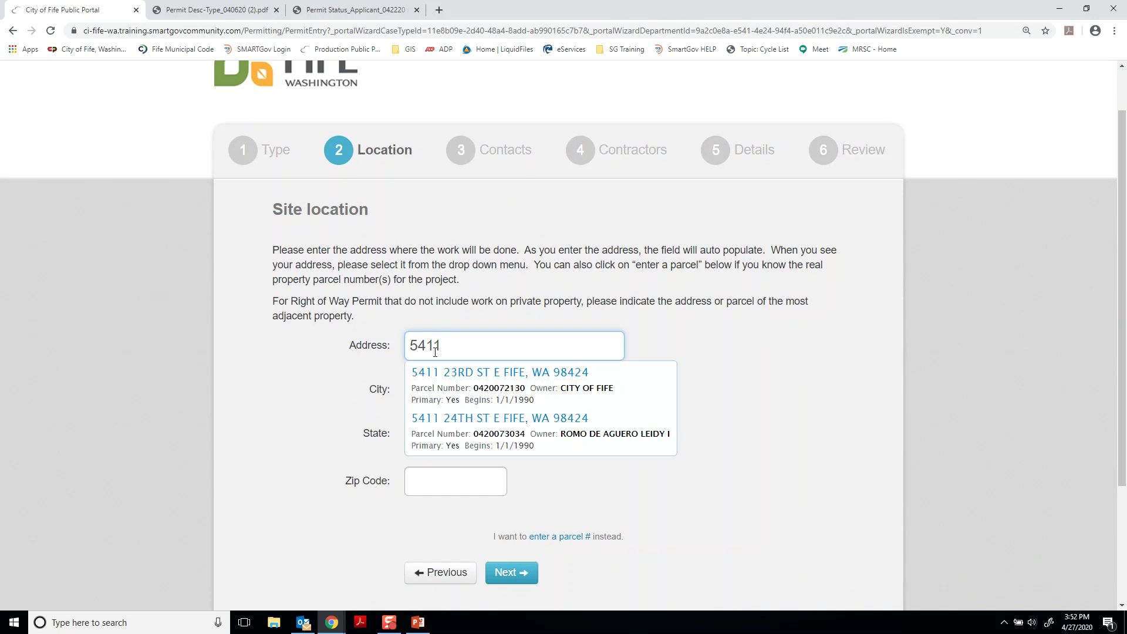
click(460, 380)
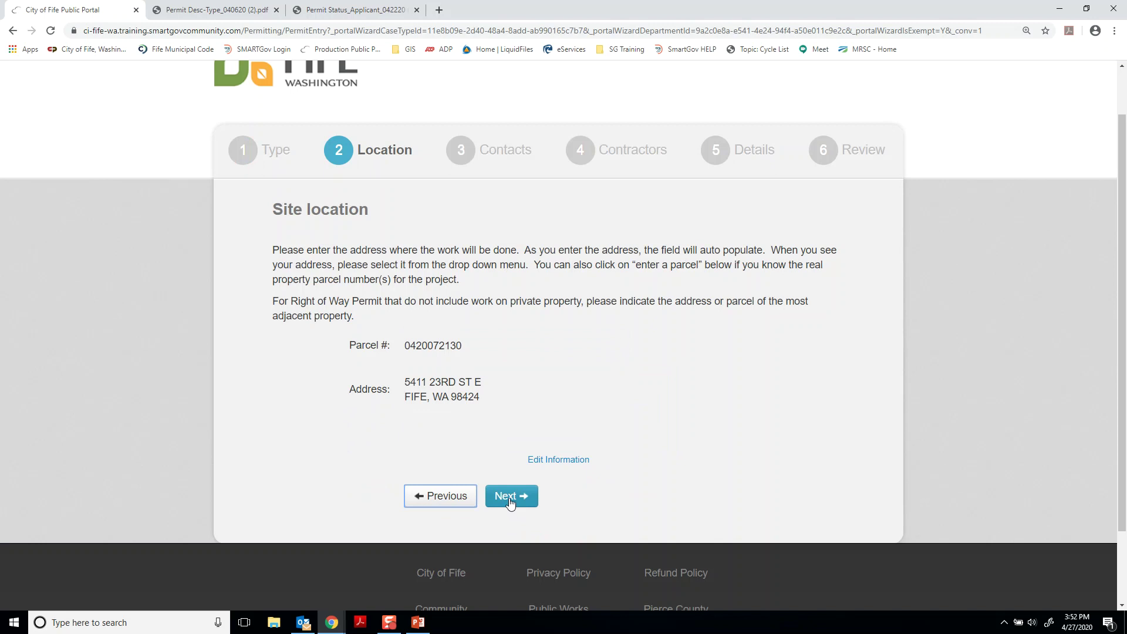
drag(367, 320, 263, 313)
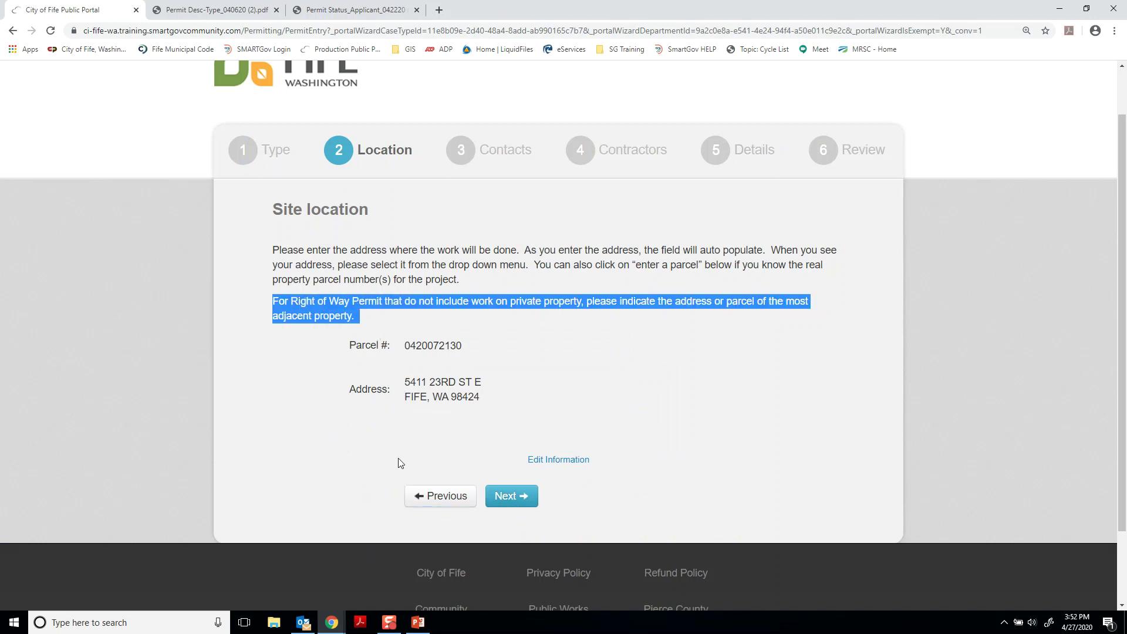
click(507, 497)
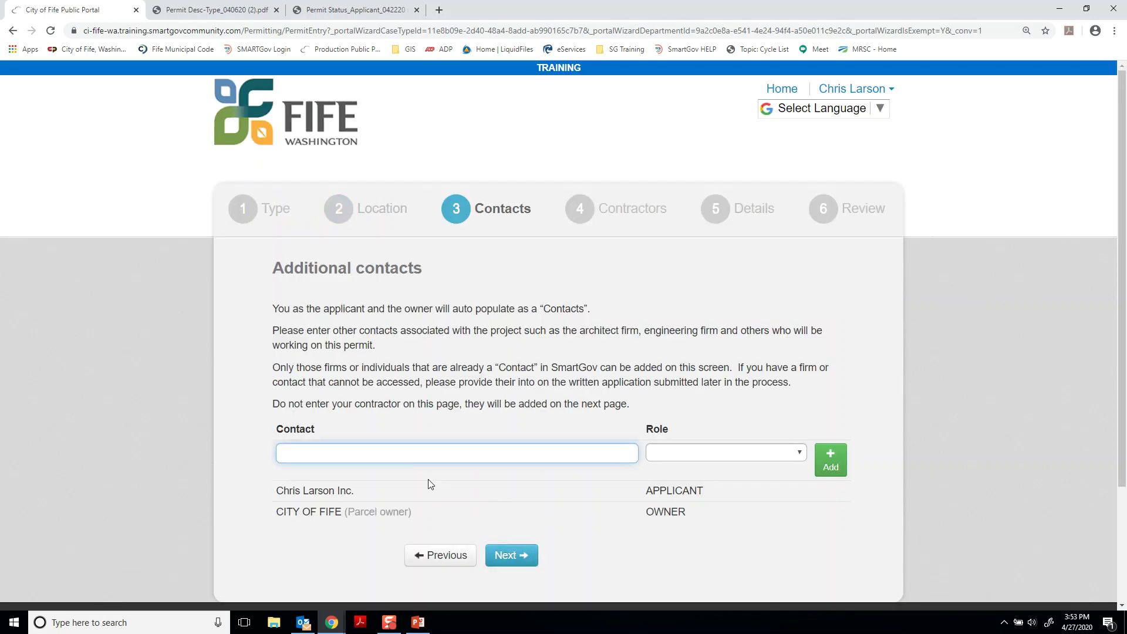
- Add SIGN GUYS as an additional contact with the DESIGNER role, and continue to the contractors
text(sign)
click(405, 508)
click(738, 451)
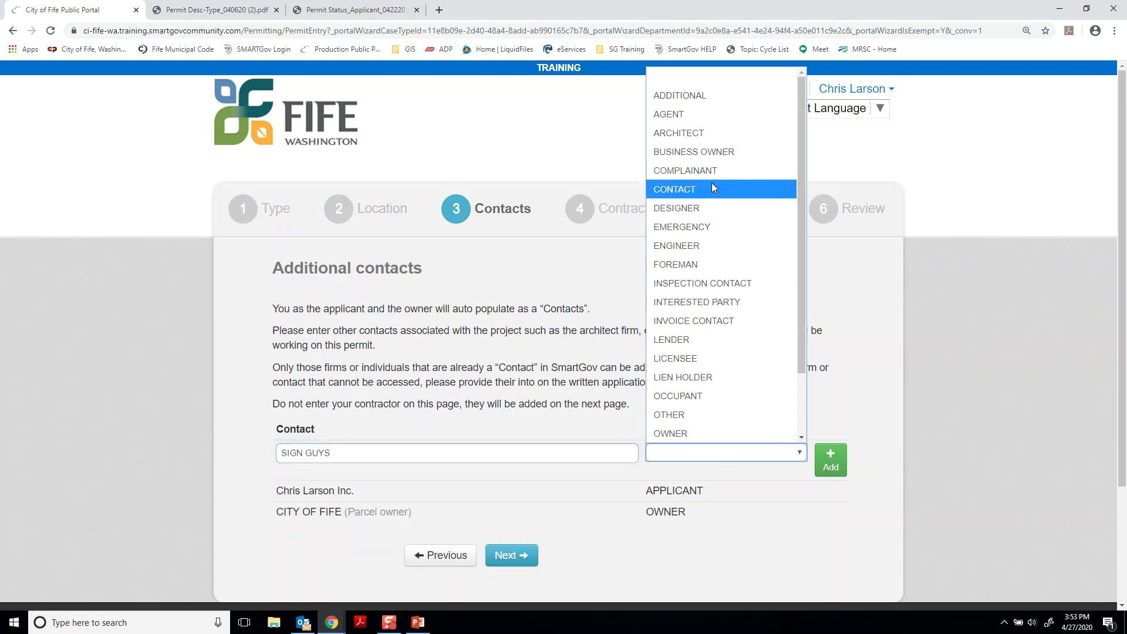
click(710, 209)
click(835, 477)
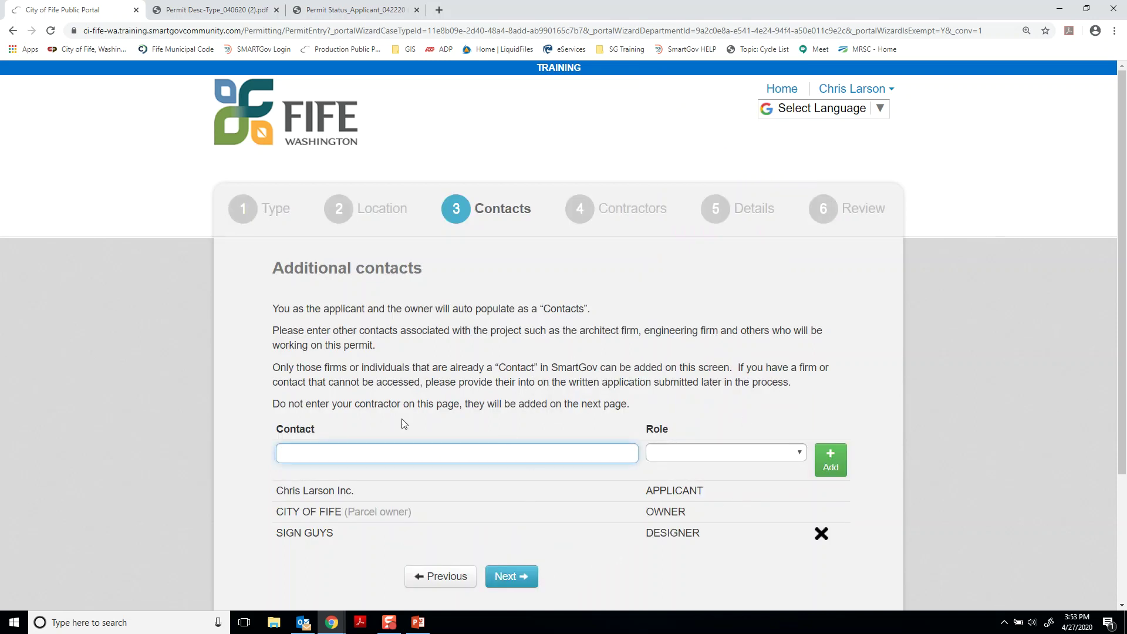
drag(273, 404, 641, 411)
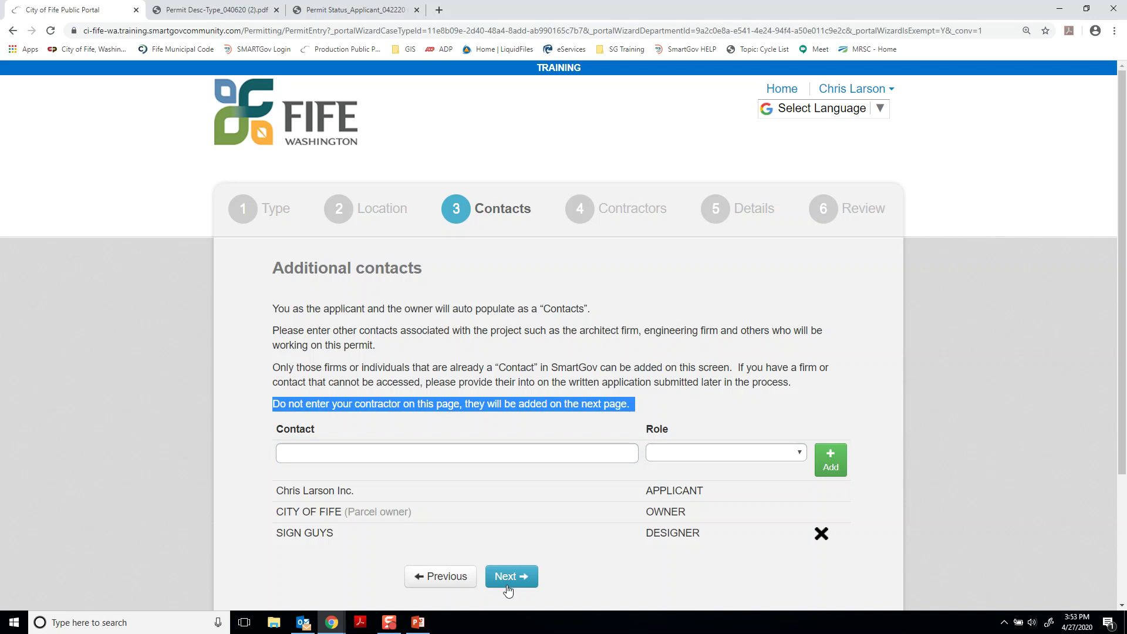
click(506, 578)
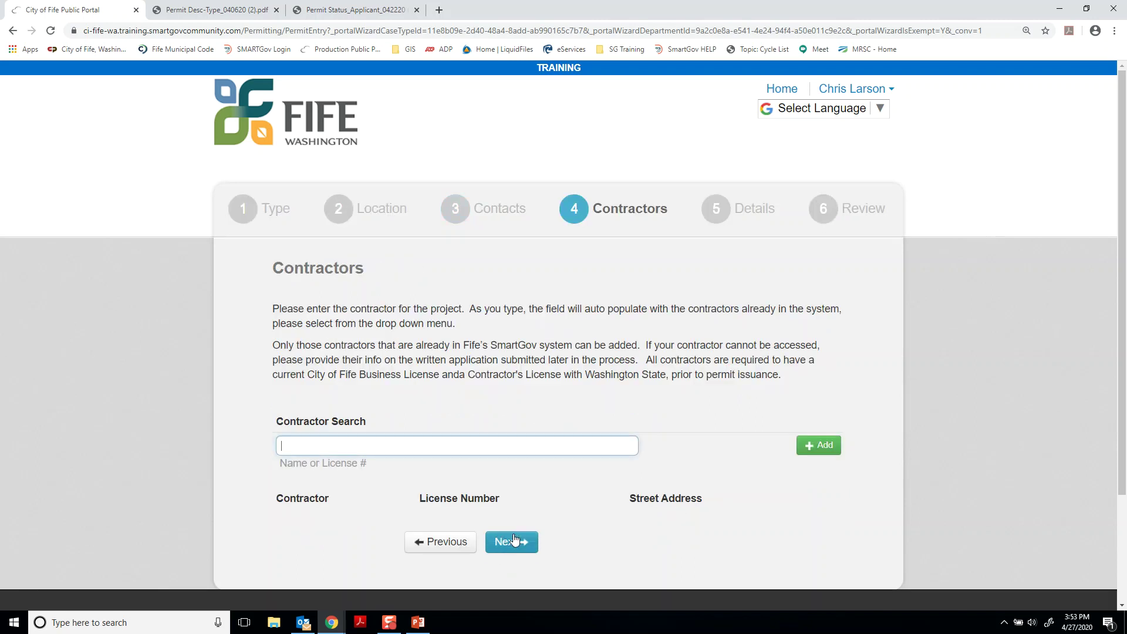
- Add ADVANCED SIGNS LLC with its Fife business license as the project contractor, and continue to the permit details
text(sign)
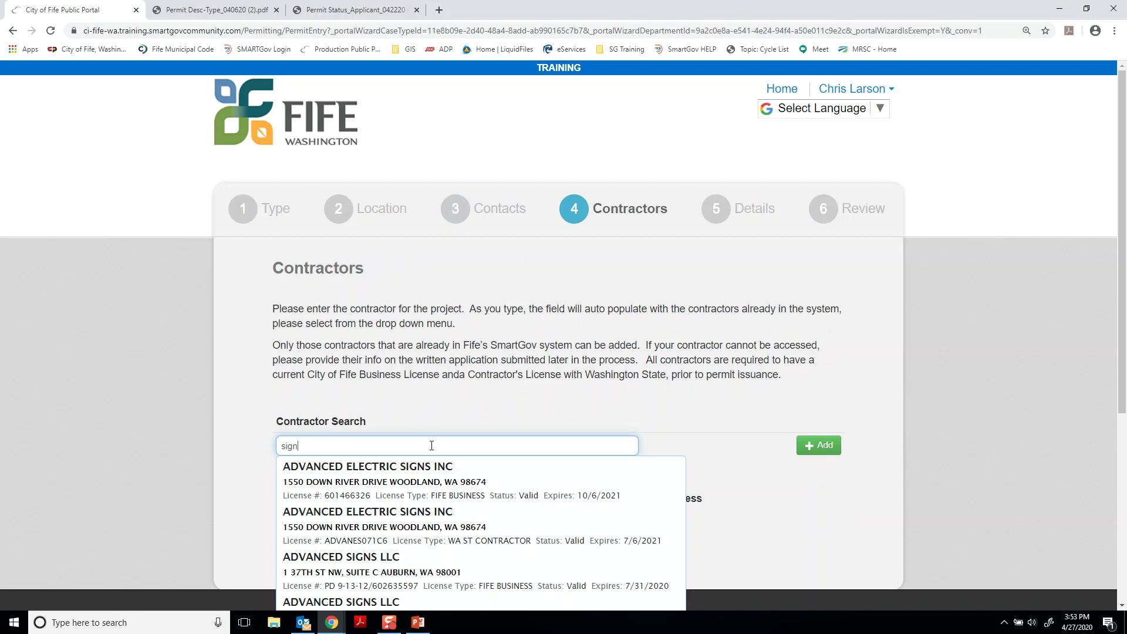
click(405, 565)
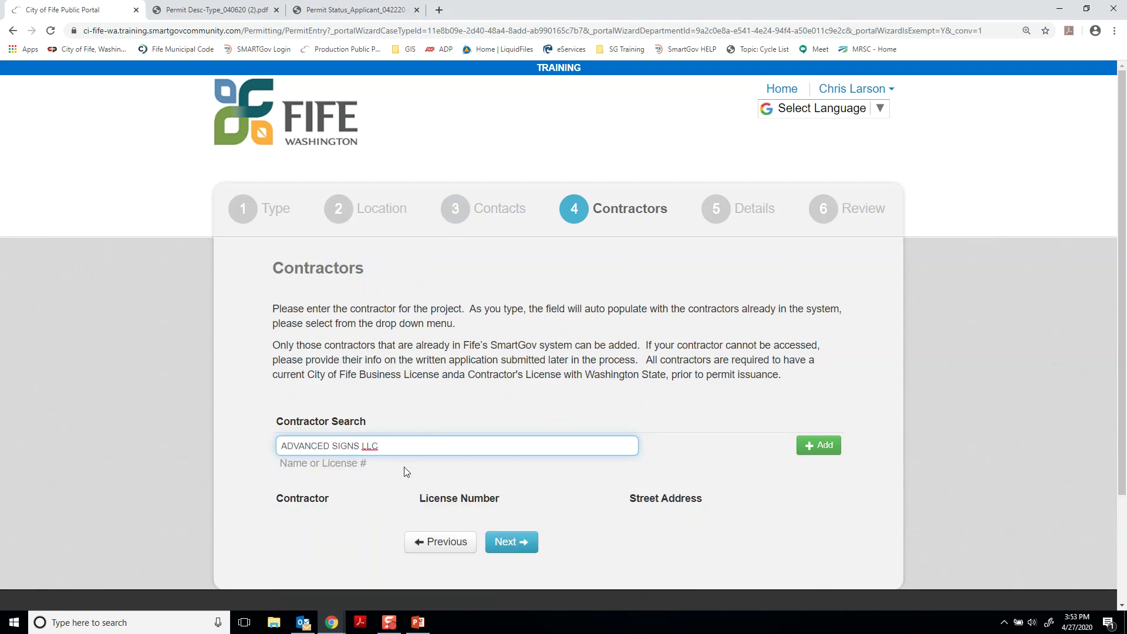
click(808, 451)
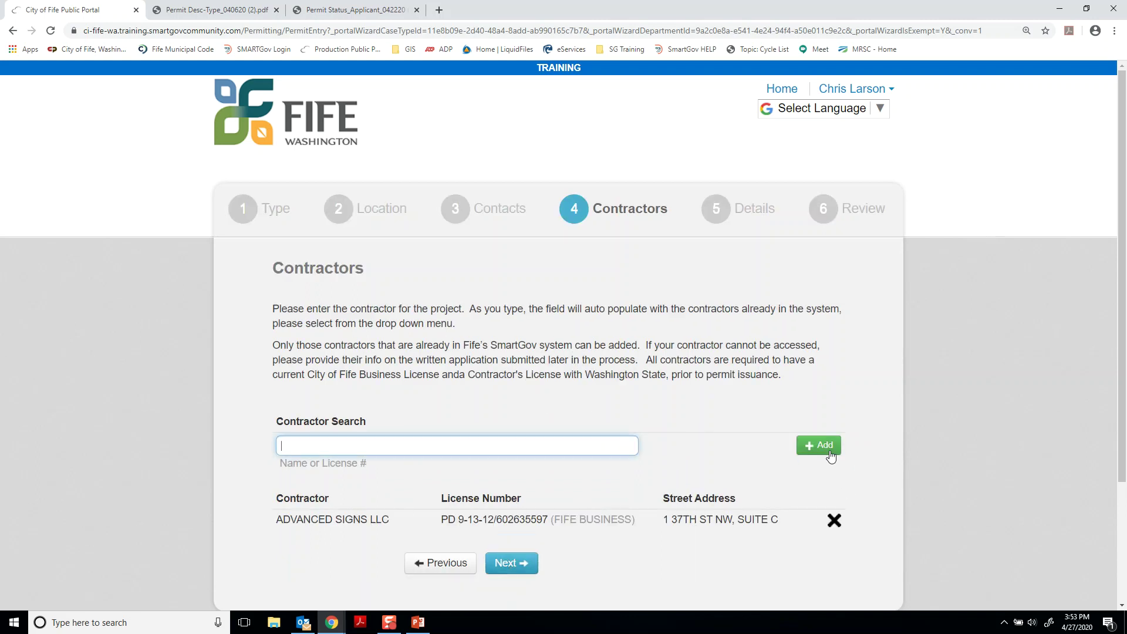
click(510, 565)
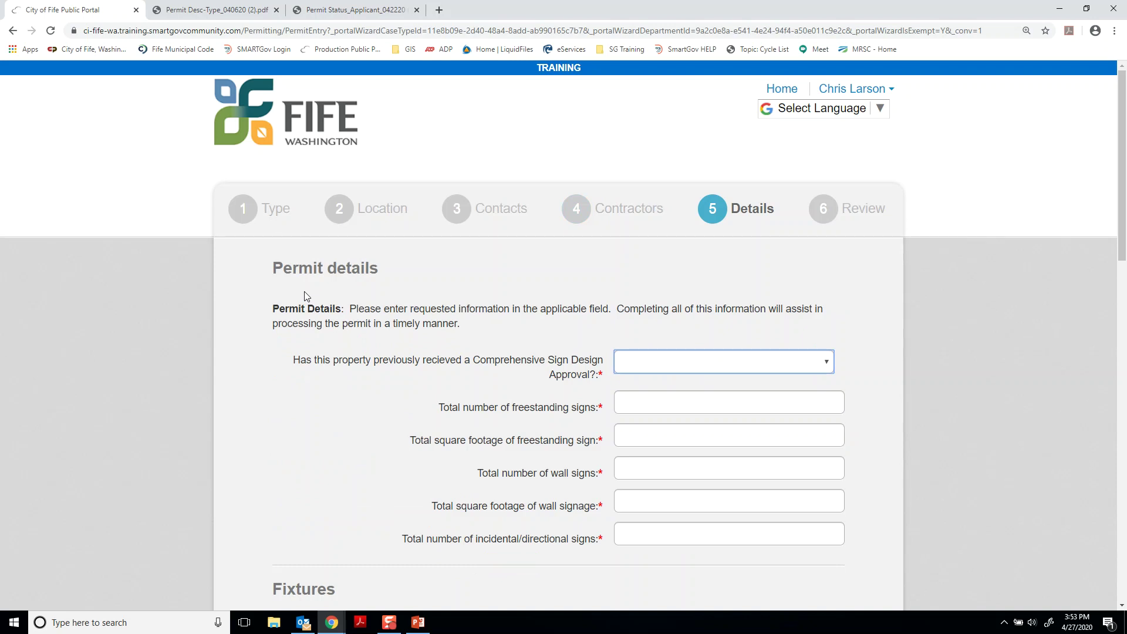
- Answer NO to previous Comprehensive Sign Design Approval, and enter 0 for both the number and square footage of freestanding signs
click(644, 367)
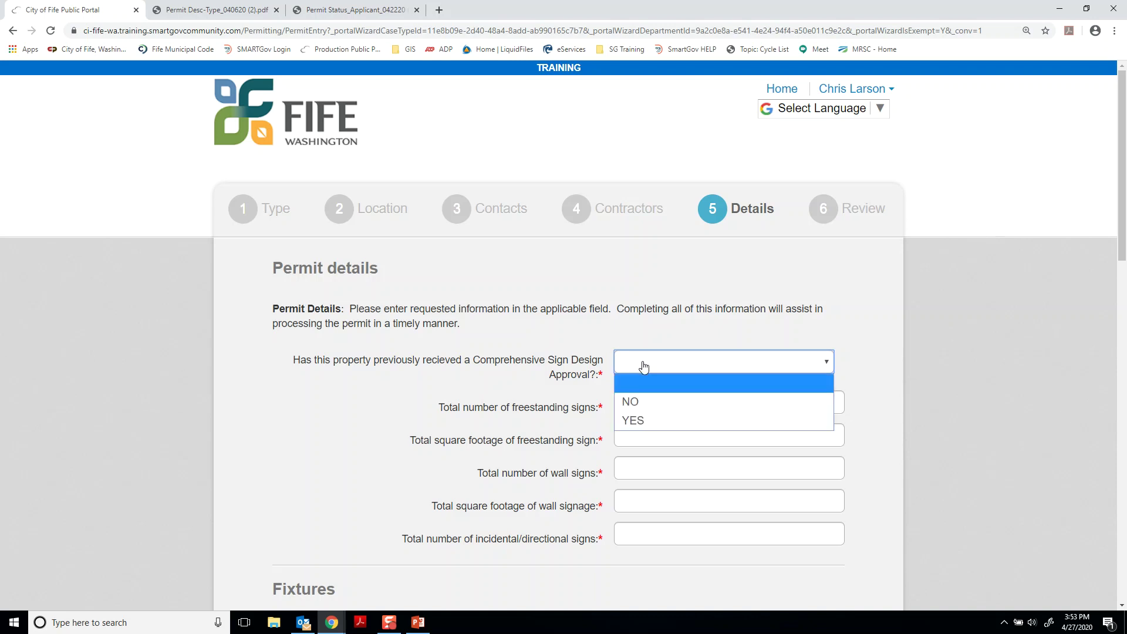
click(635, 400)
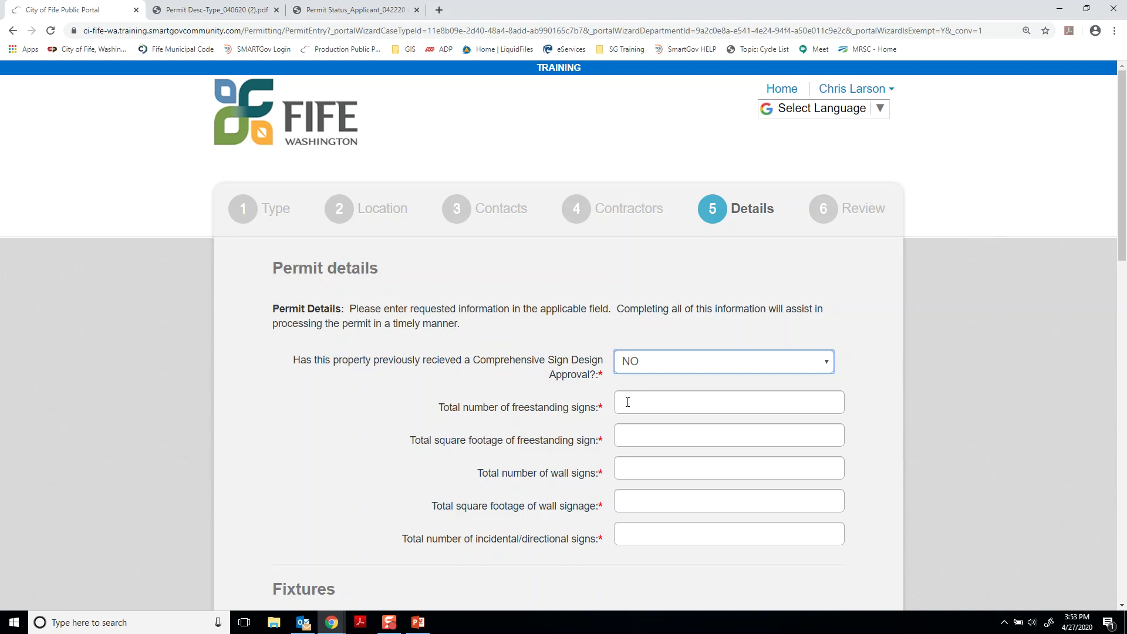
click(627, 403)
text(0)
click(628, 433)
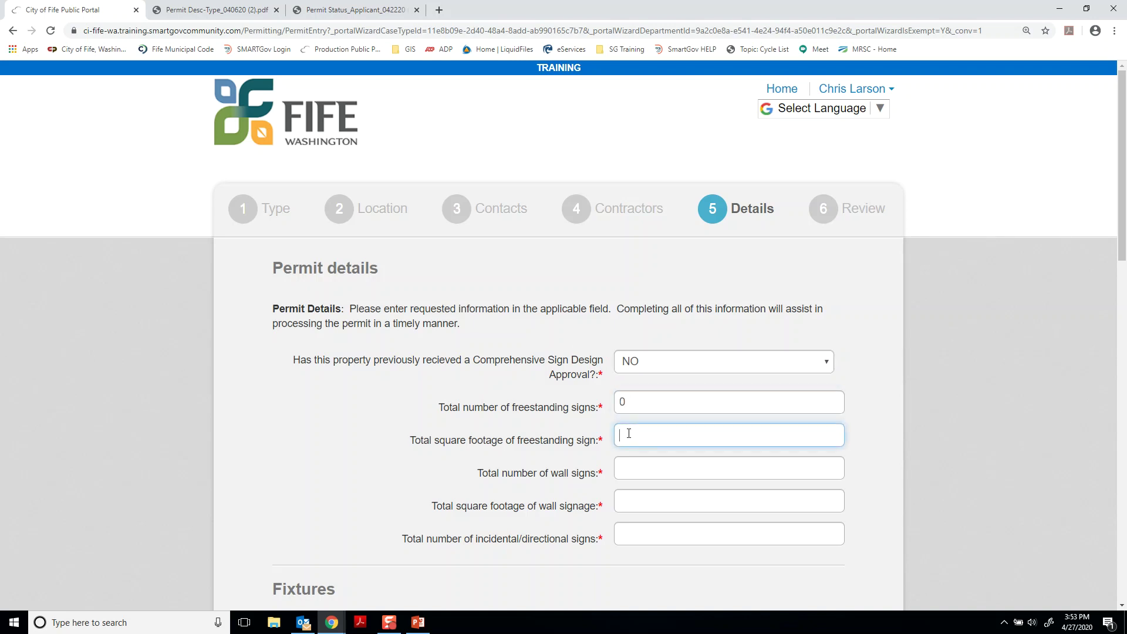
text(0)
- Enter 3 wall signs with a total of 75 square feet, and 0 incidental/directional signs
click(641, 467)
text(3)
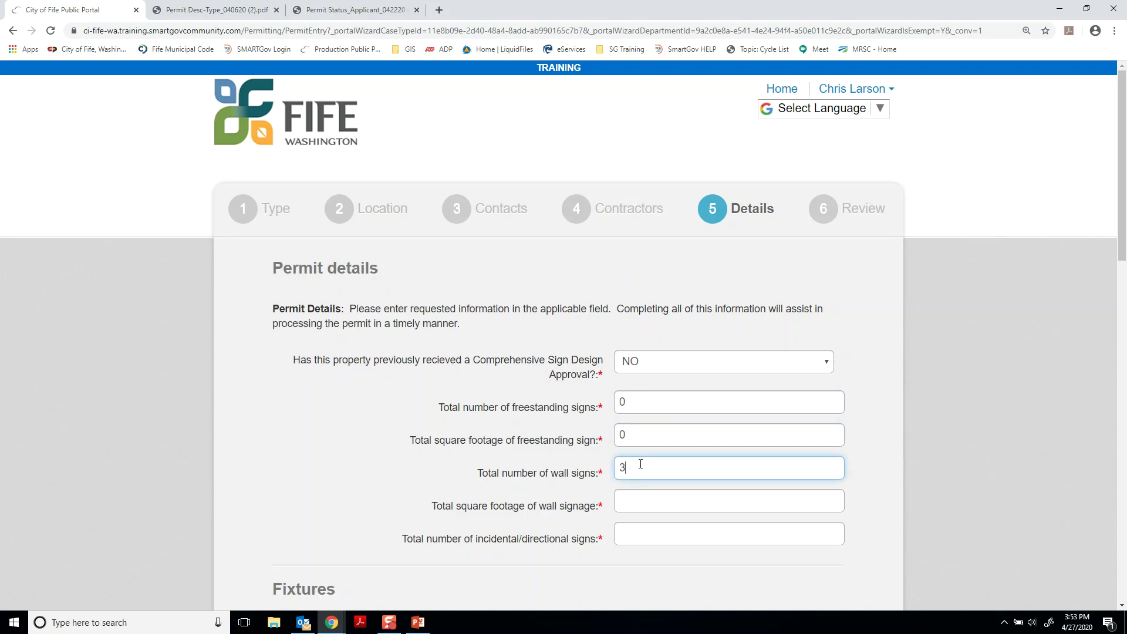
click(635, 496)
text(75)
click(636, 537)
text(0)
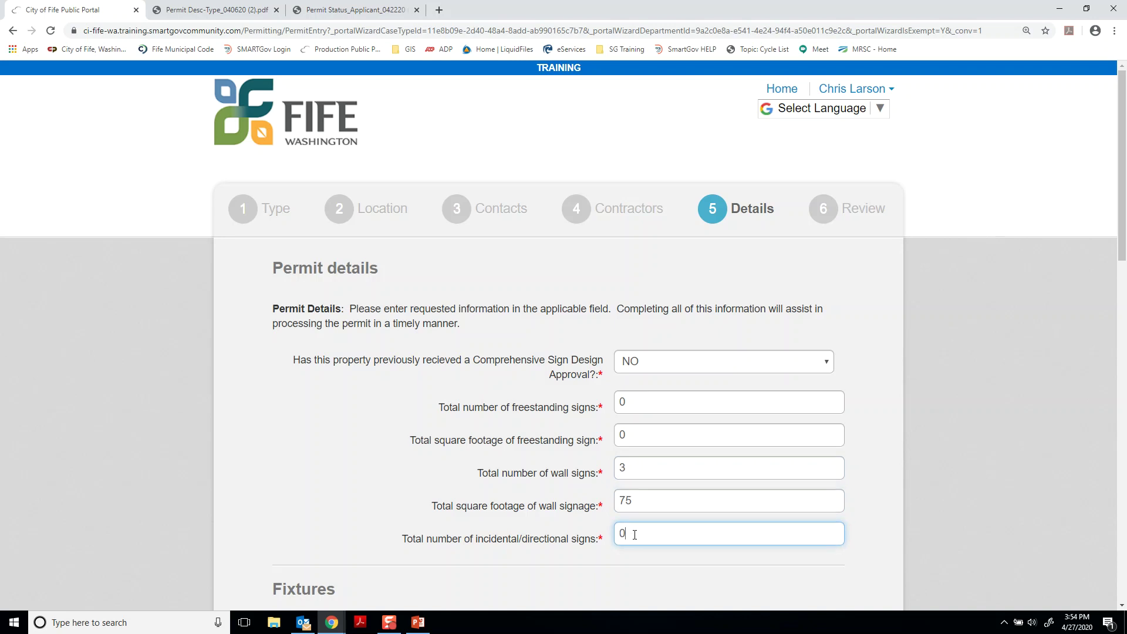
- Set the fixture quantity for "Sign - Wall - 25-50 Square Feet" to 3
scroll(569, 526, down, 6)
scroll(517, 486, down, 2)
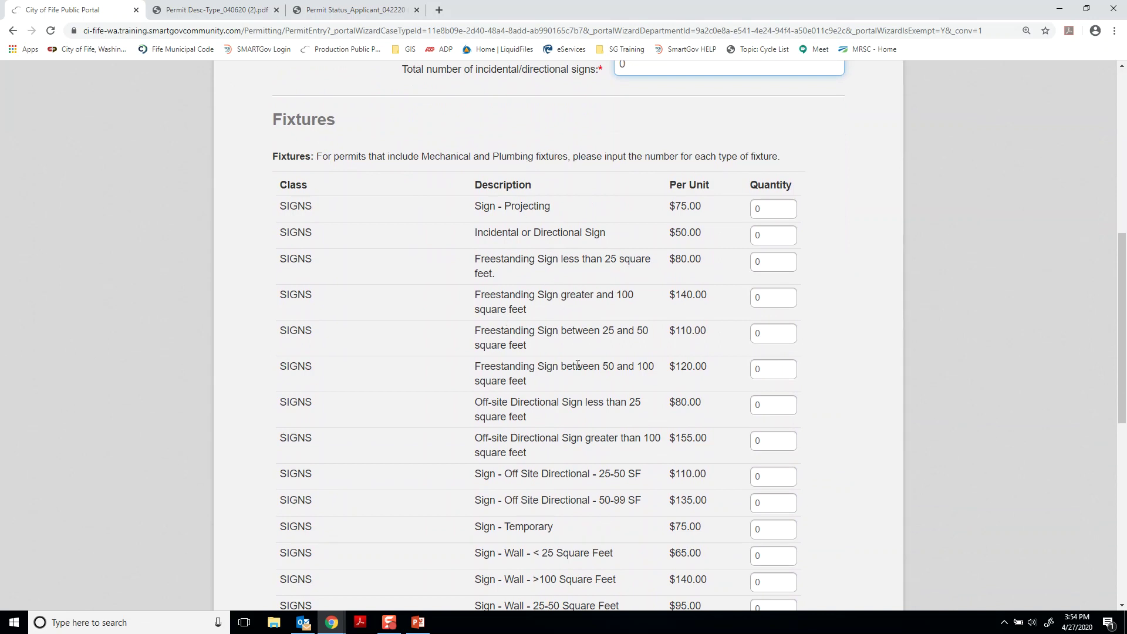
scroll(540, 327, down, 2)
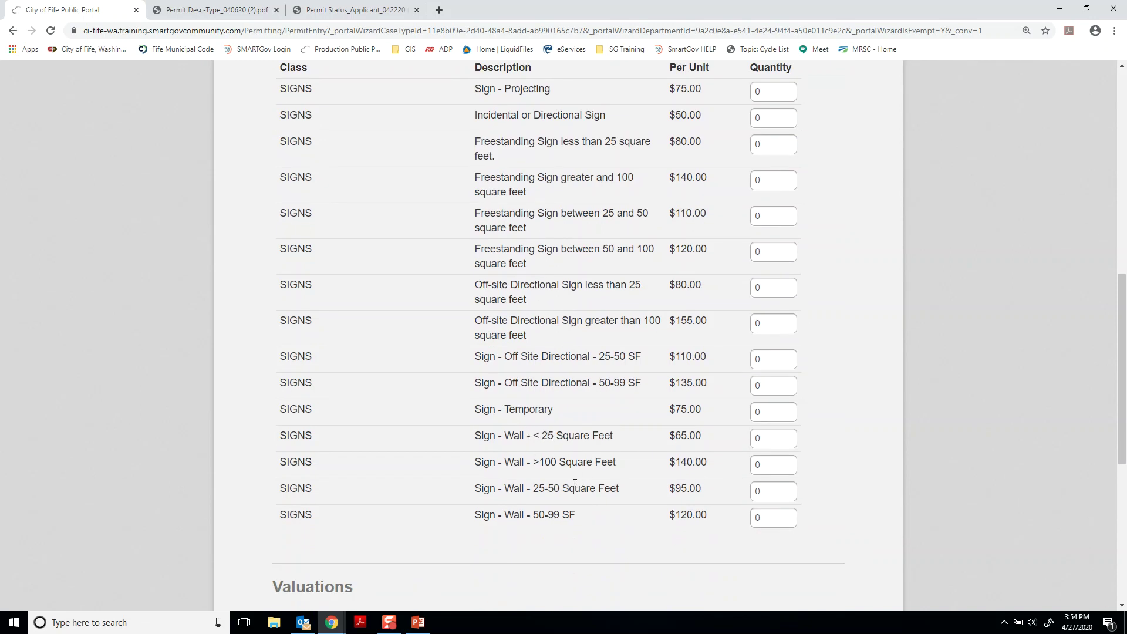
double_click(767, 490)
text(3)
- Read the valuation instructions and add a Project Valuation with a quantity of 2500
scroll(453, 595, down, 4)
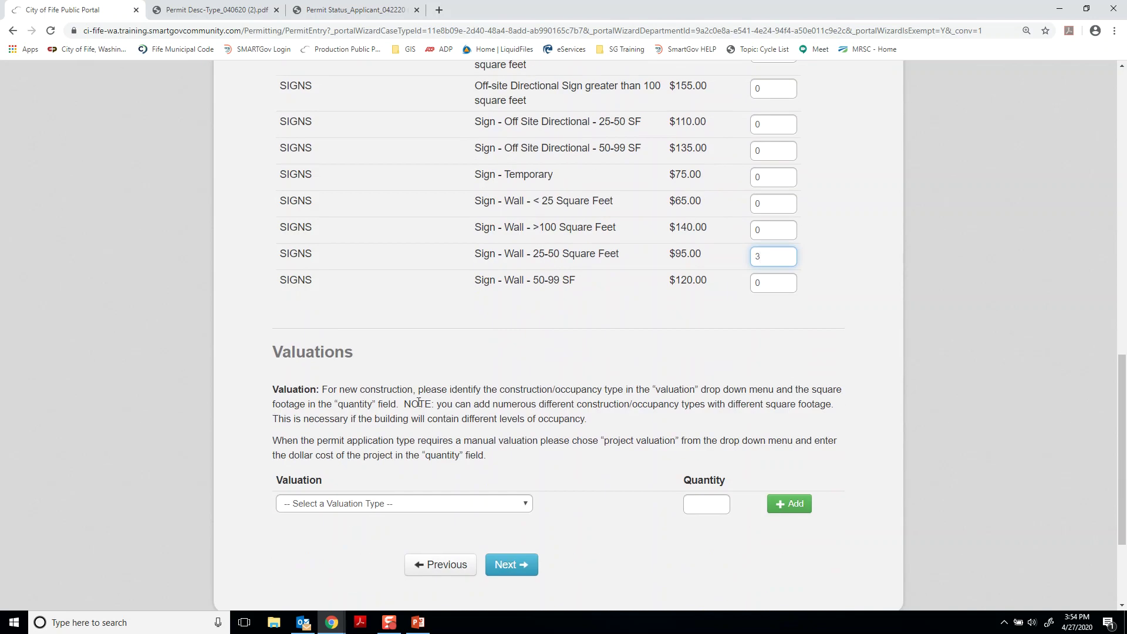
click(385, 505)
click(383, 542)
click(691, 502)
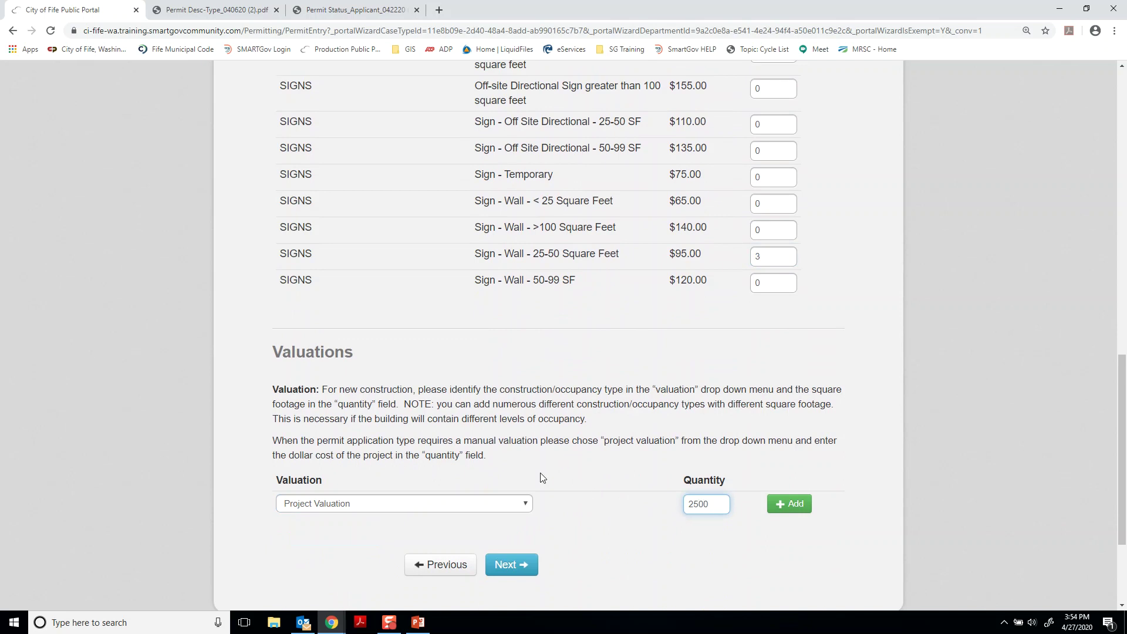
click(505, 445)
drag(274, 354, 506, 465)
click(435, 481)
double_click(299, 481)
click(332, 523)
click(787, 510)
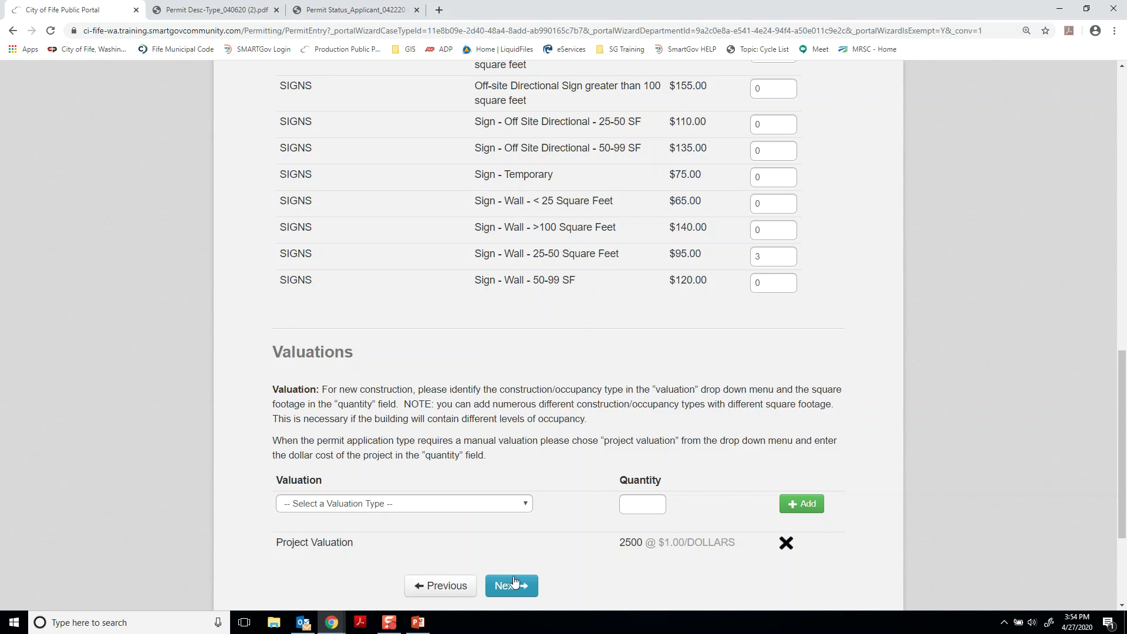
- Finish the permit details and continue to the application review
click(515, 583)
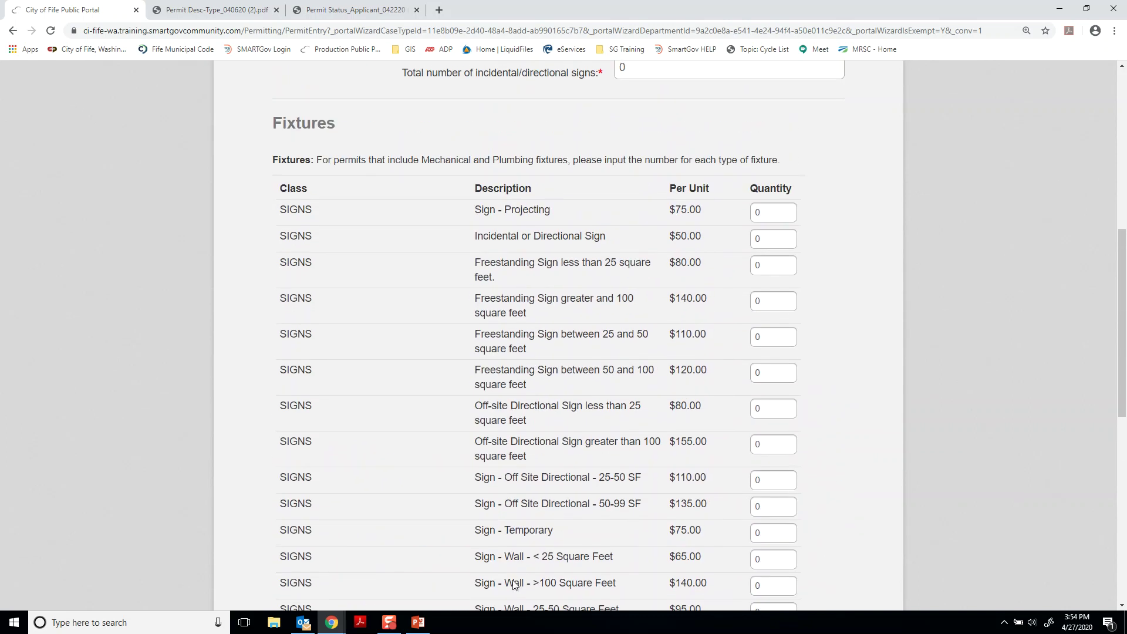
scroll(513, 581, down, 15)
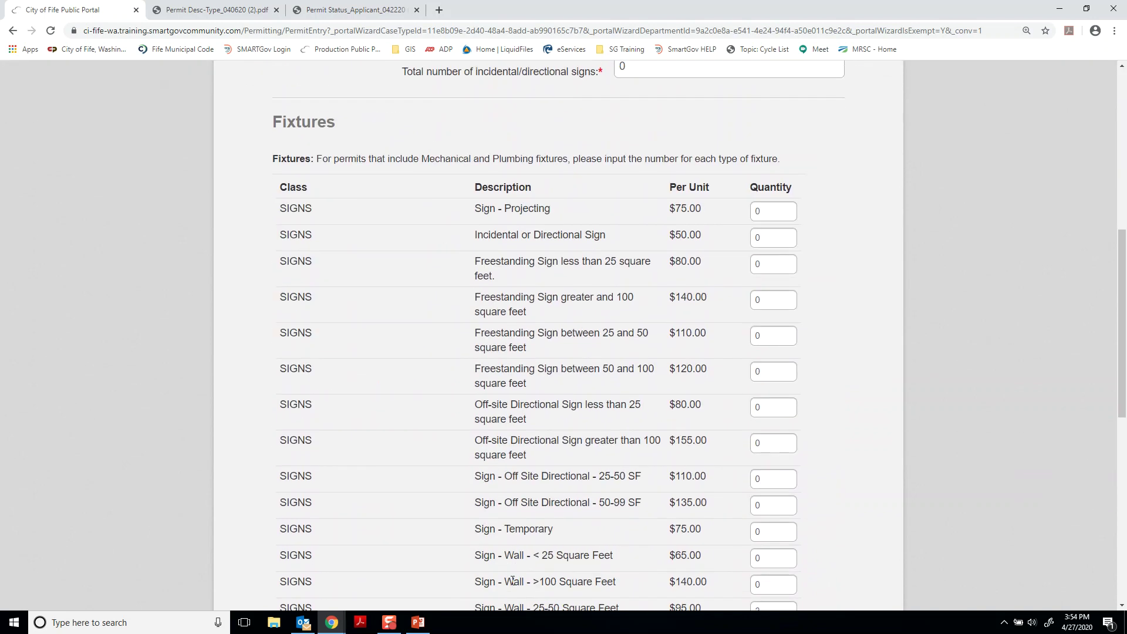
scroll(512, 582, down, 3)
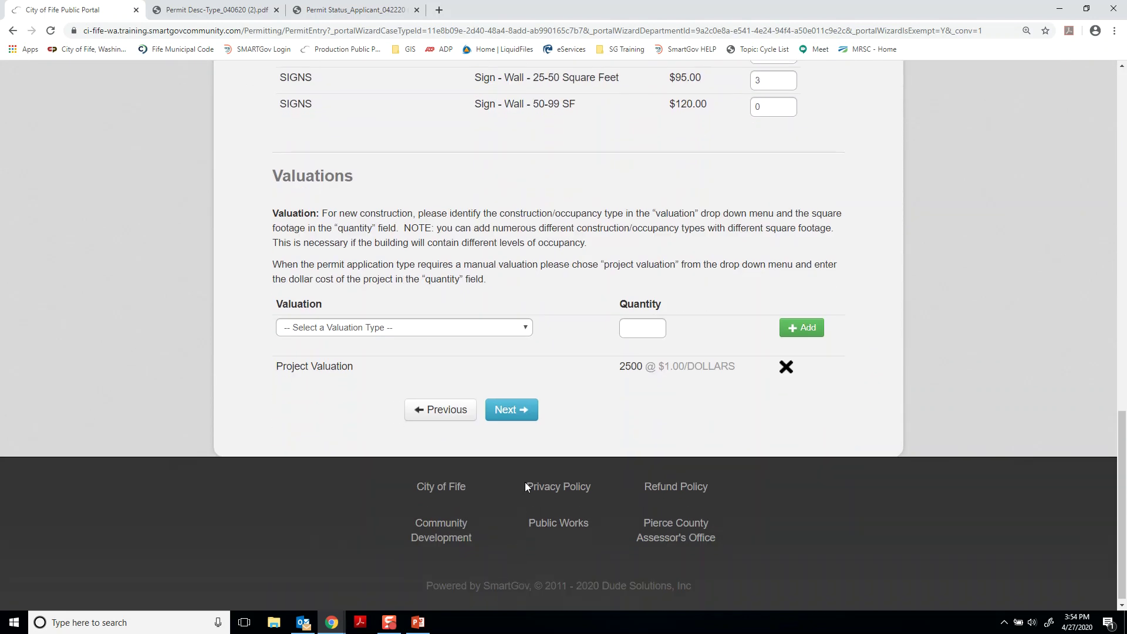
click(512, 410)
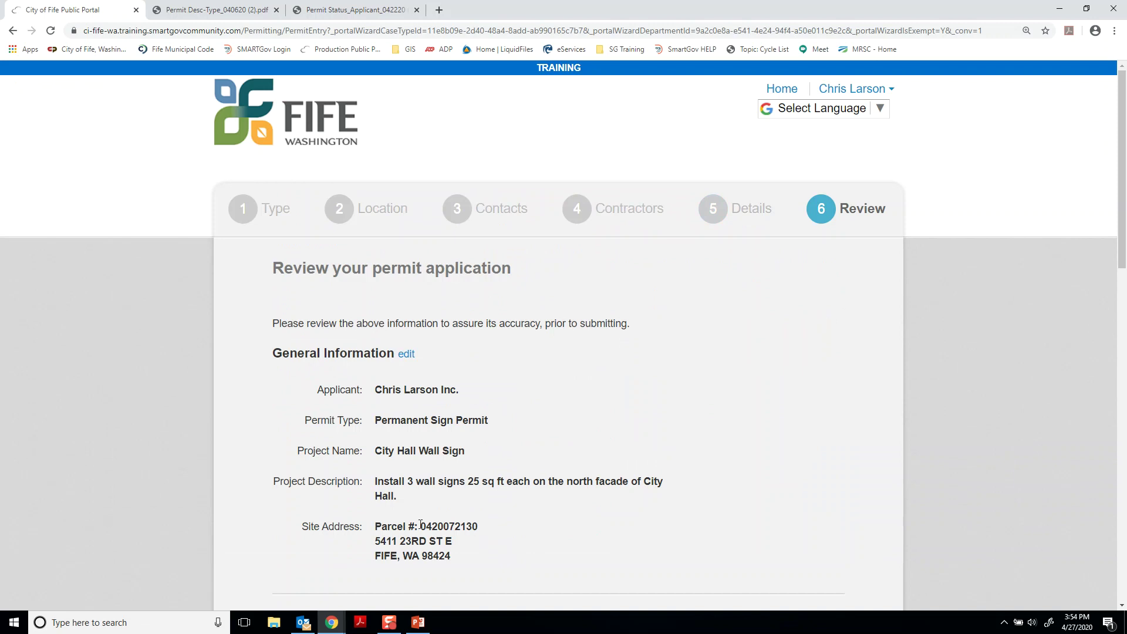
- Check the application summary through to the valuations, submit the application, and open the new permit's page
scroll(395, 523, down, 3)
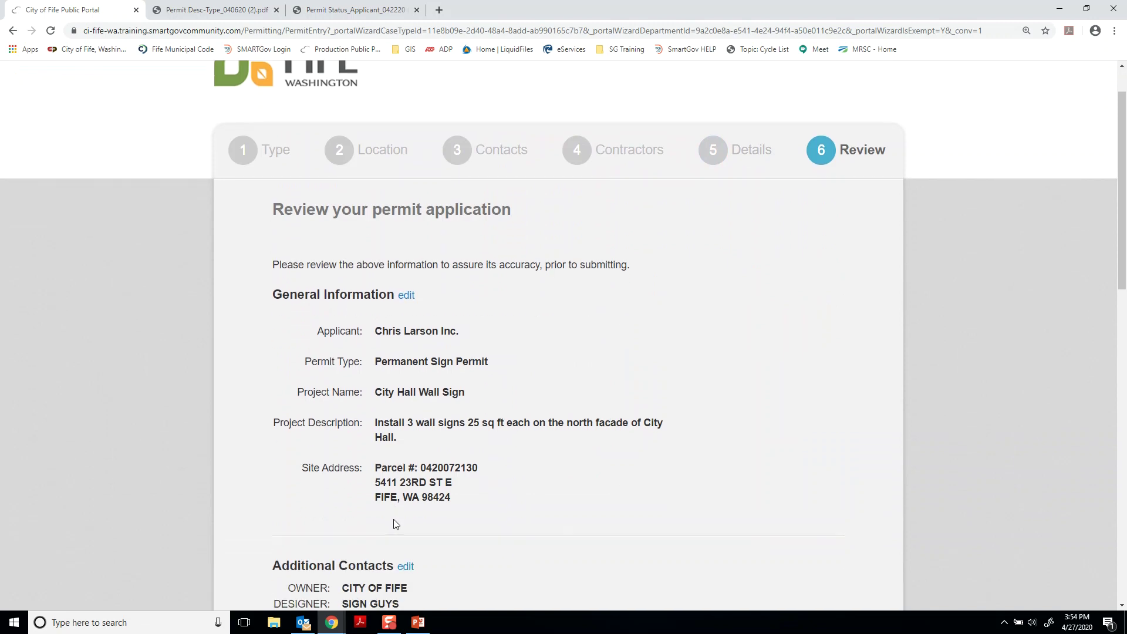
scroll(394, 524, down, 5)
scroll(393, 525, down, 4)
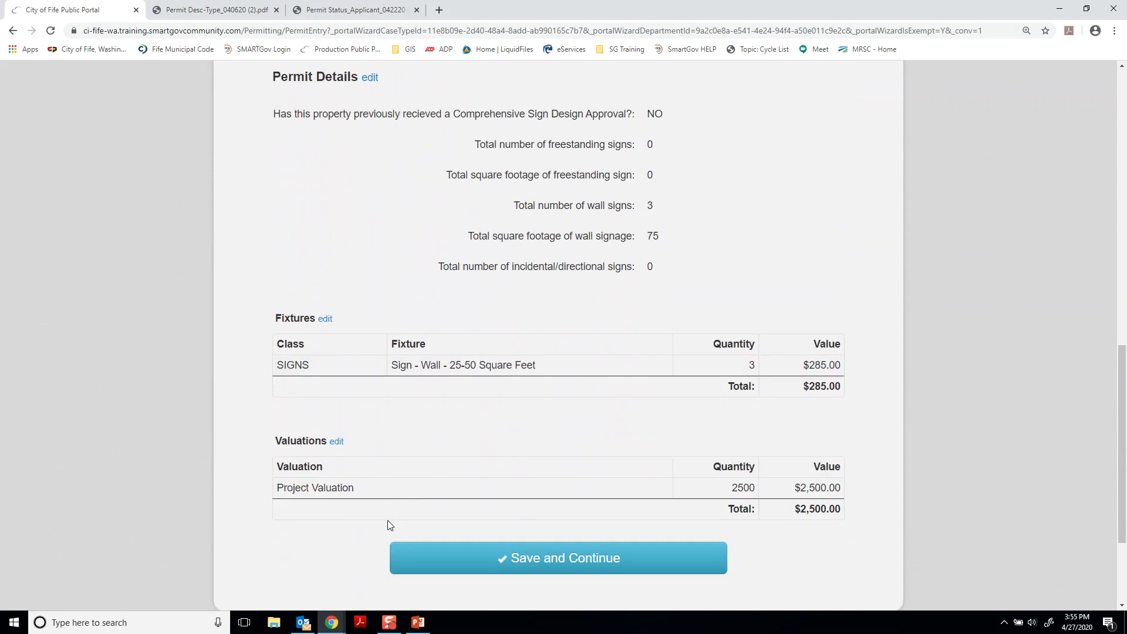
scroll(388, 523, down, 1)
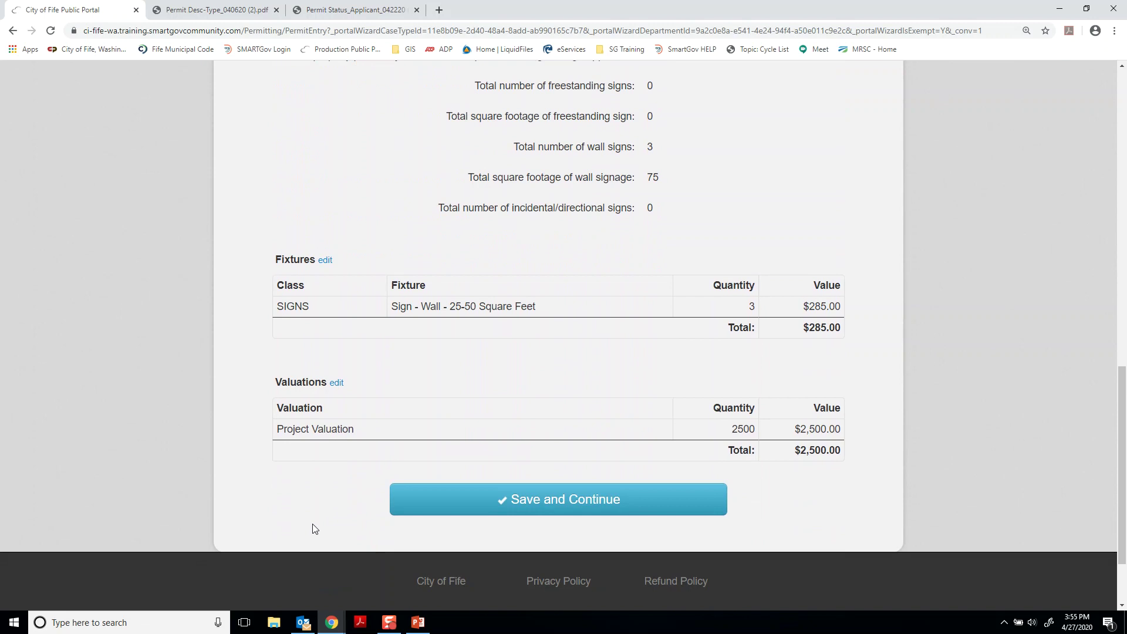
click(557, 506)
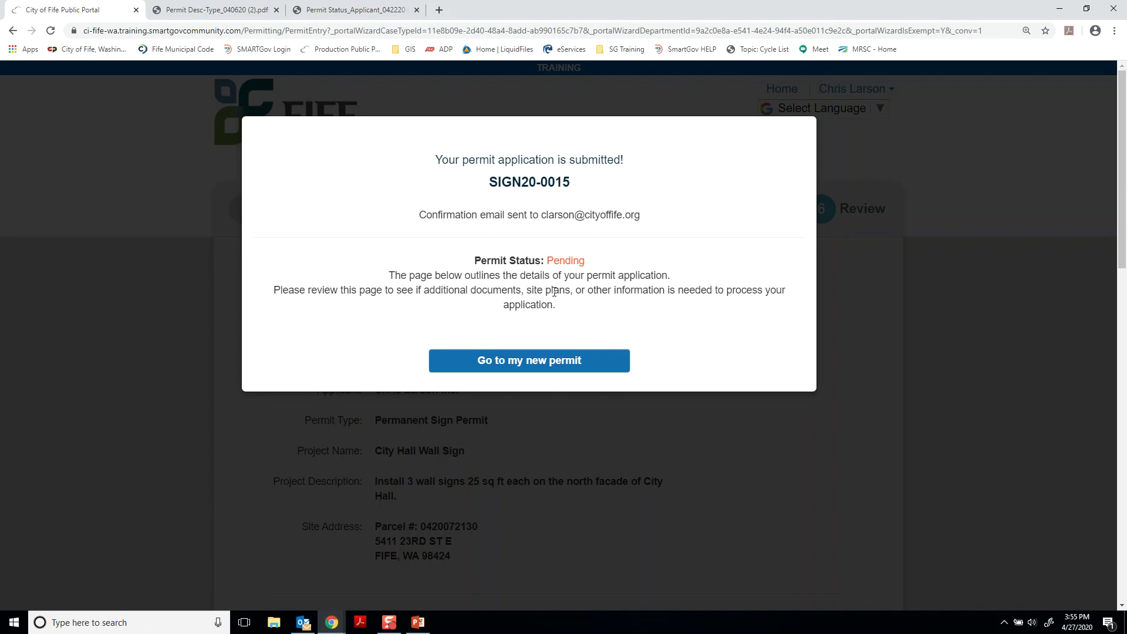
click(532, 360)
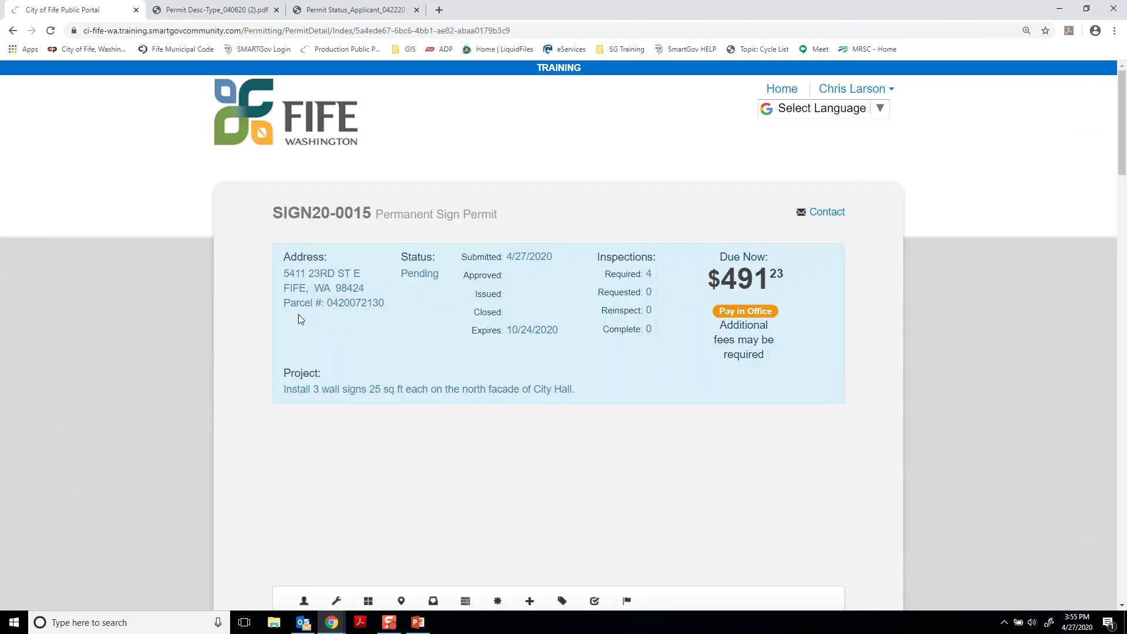
- Review the new permit's amount due, contacts and contractors, then read through its list of required submittals
drag(711, 254, 777, 349)
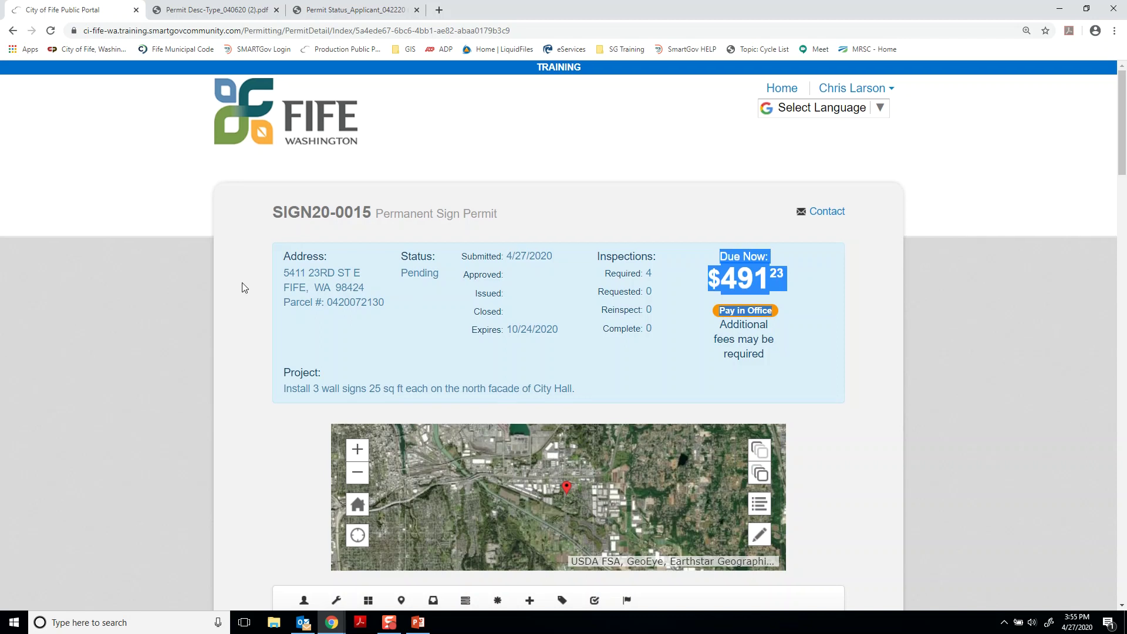
scroll(244, 287, down, 5)
scroll(245, 287, down, 10)
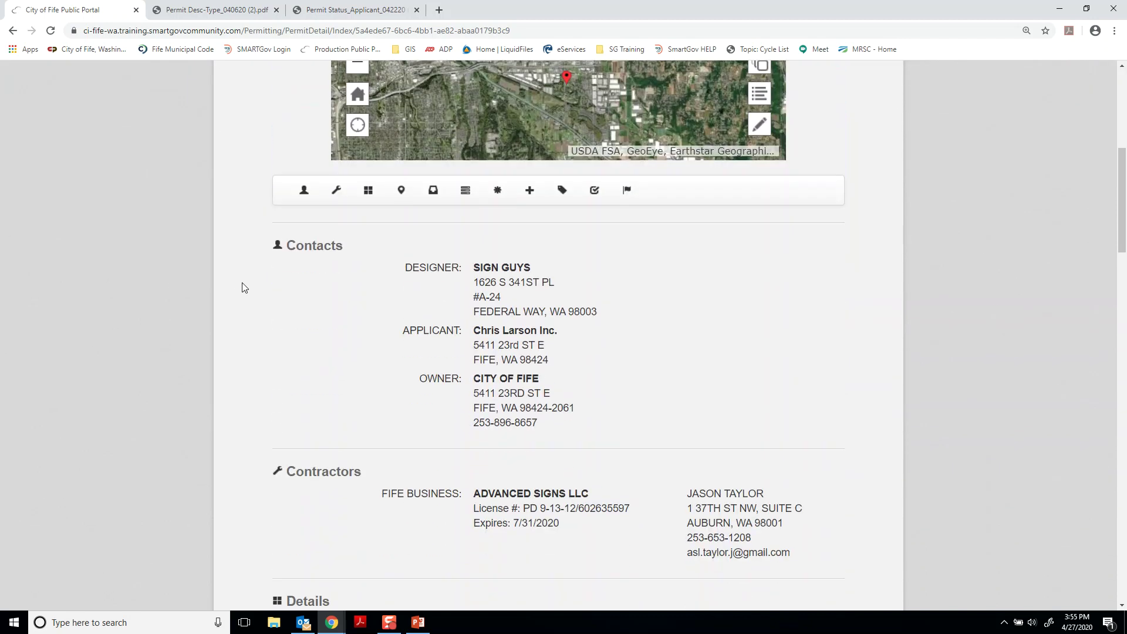
scroll(245, 288, down, 5)
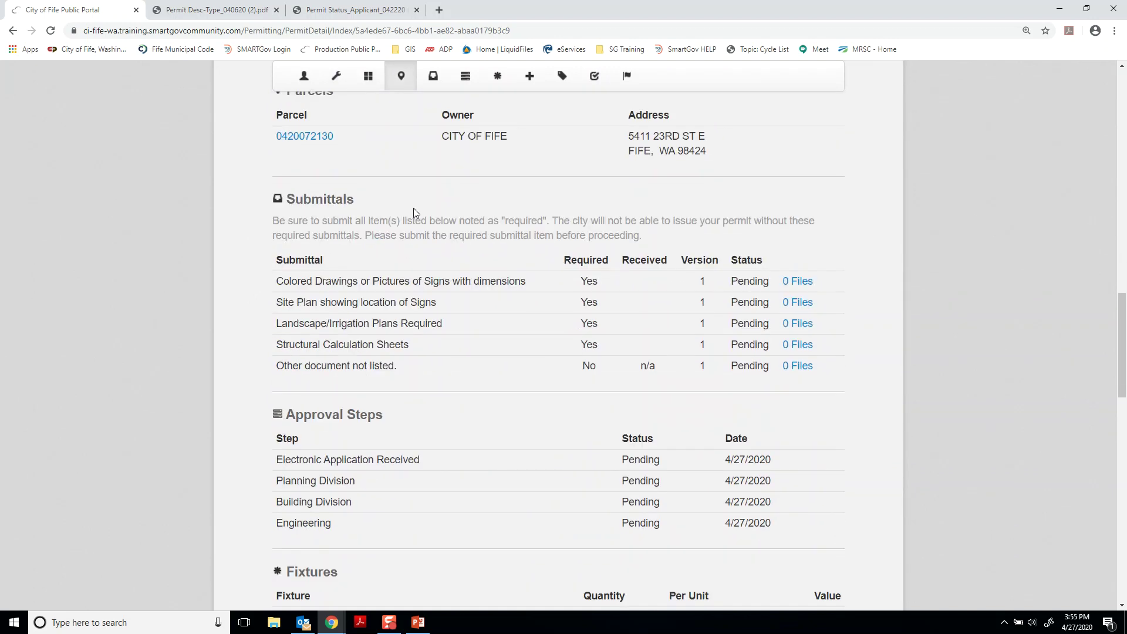
drag(278, 200, 828, 376)
click(834, 382)
- Open the "Colored Drawings or Pictures of Signs with dimensions" submittal and choose Plan Submittal 1 as the file to upload
click(799, 281)
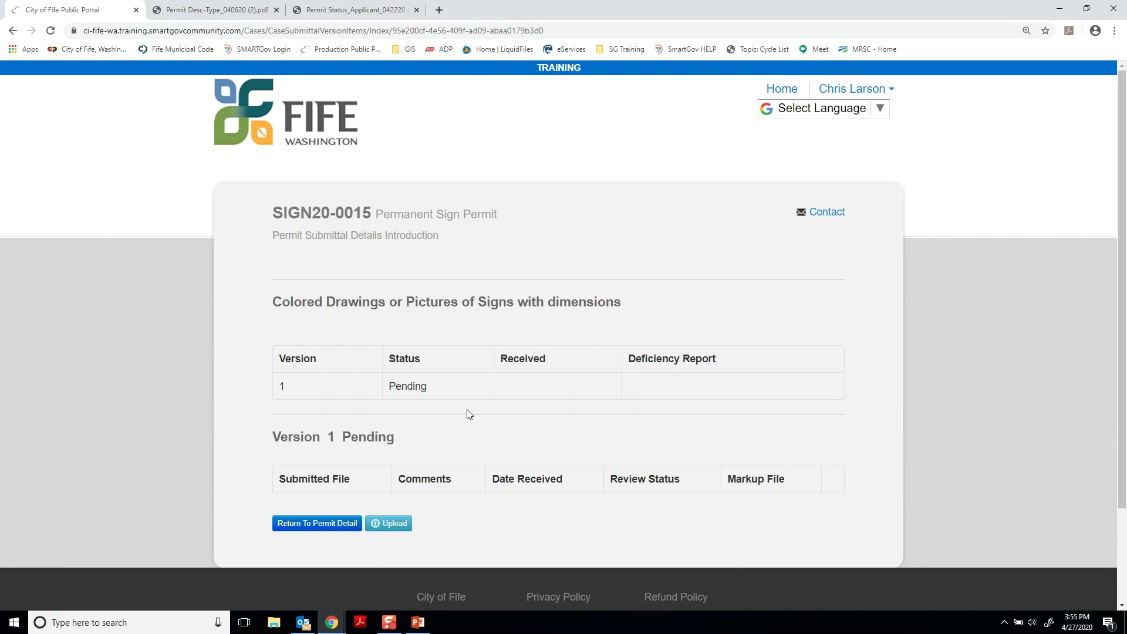
click(392, 522)
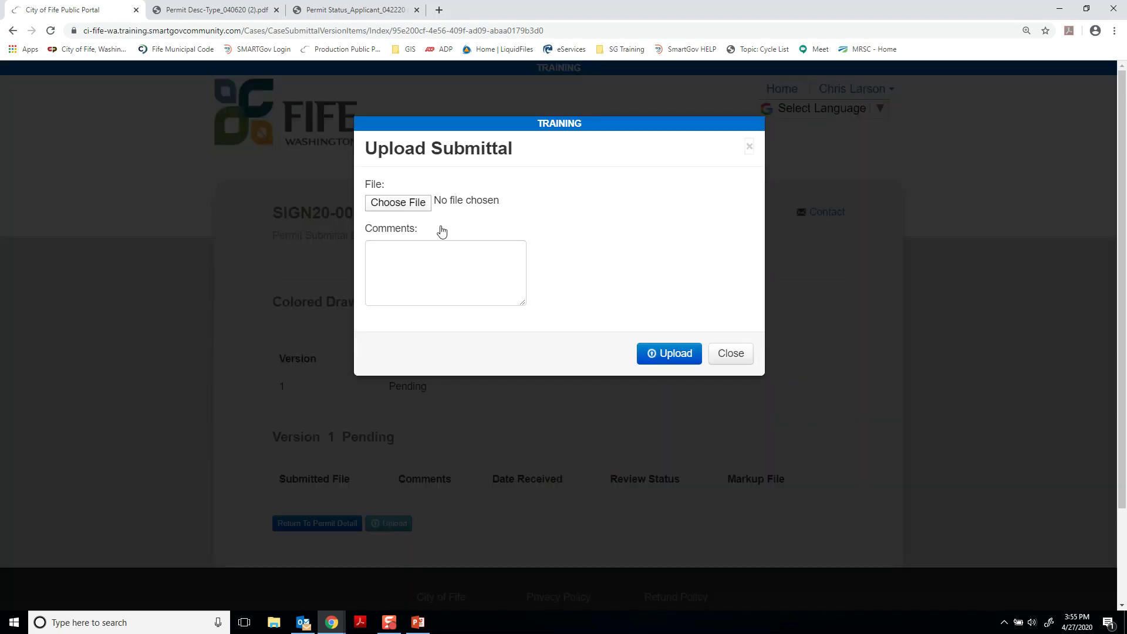
click(408, 202)
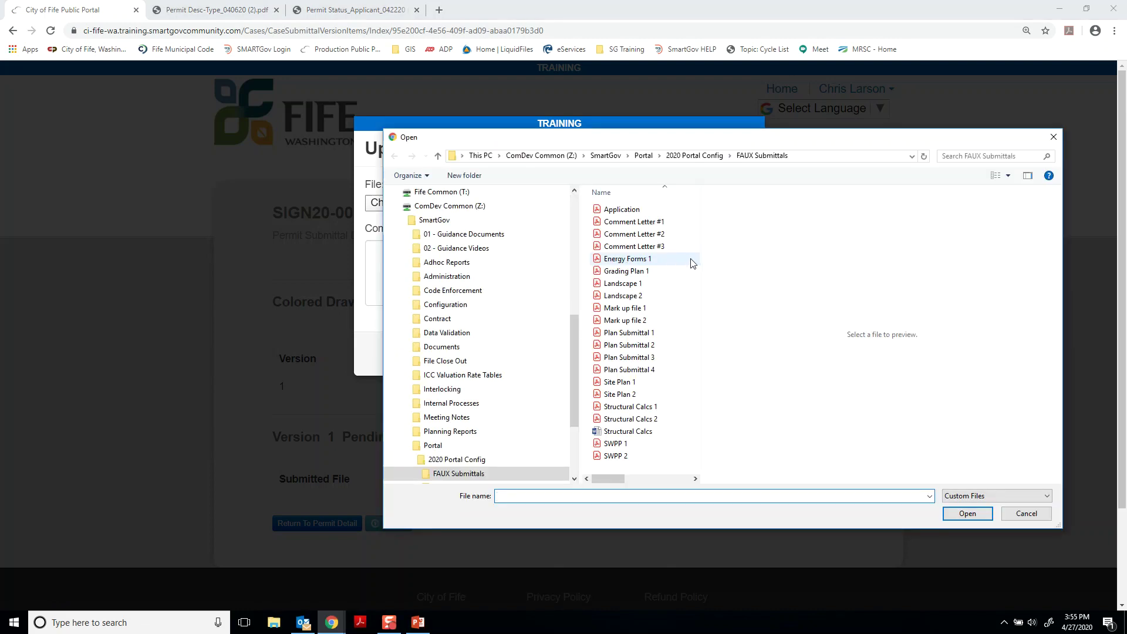
click(650, 333)
click(968, 514)
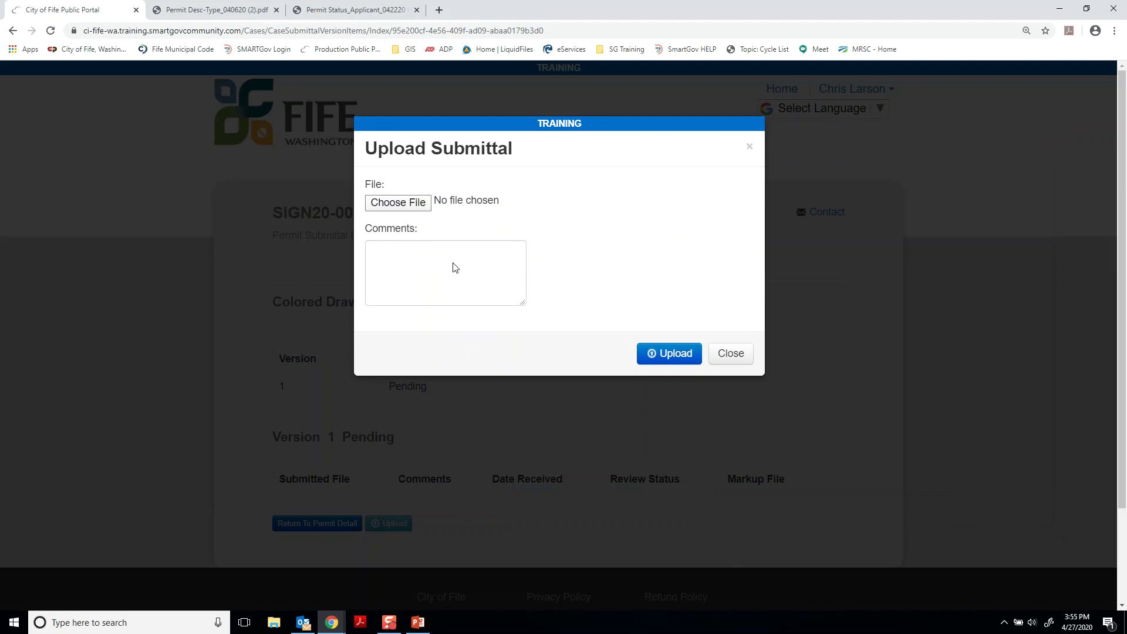
- Enter "Comments" as the submittal comment, upload the file, and return to the permit detail
click(439, 267)
text(Comments)
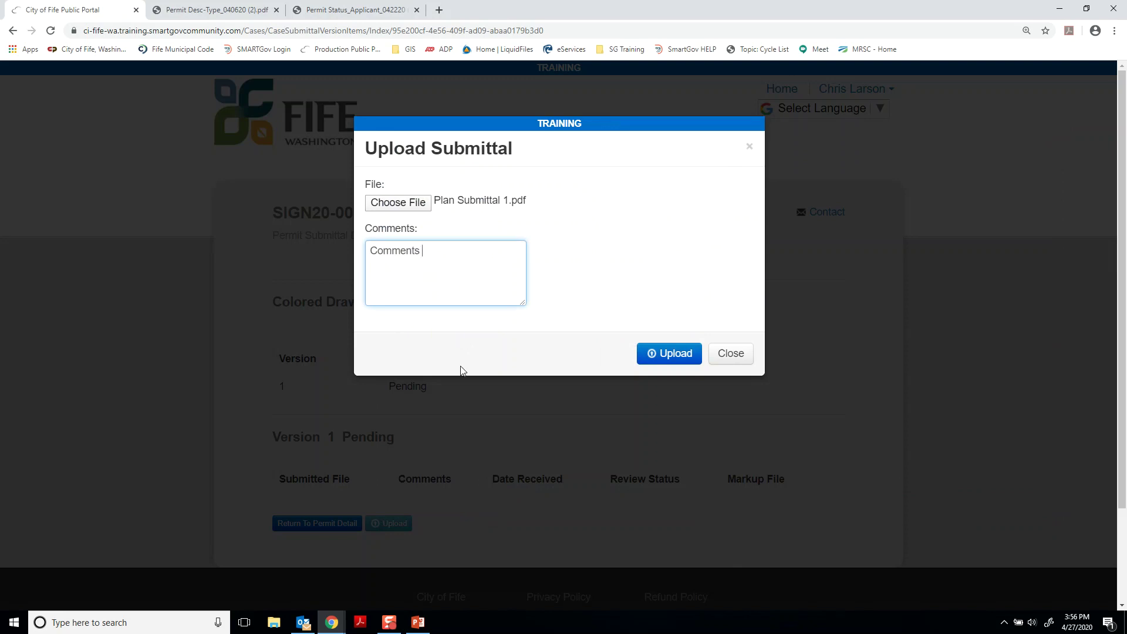
click(667, 355)
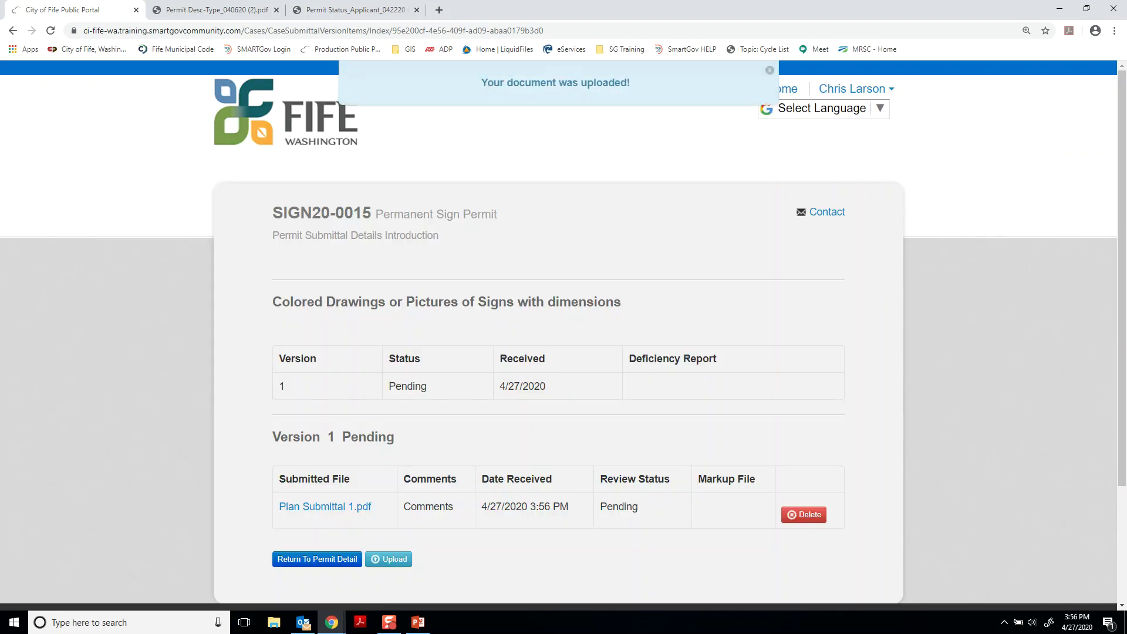
click(306, 564)
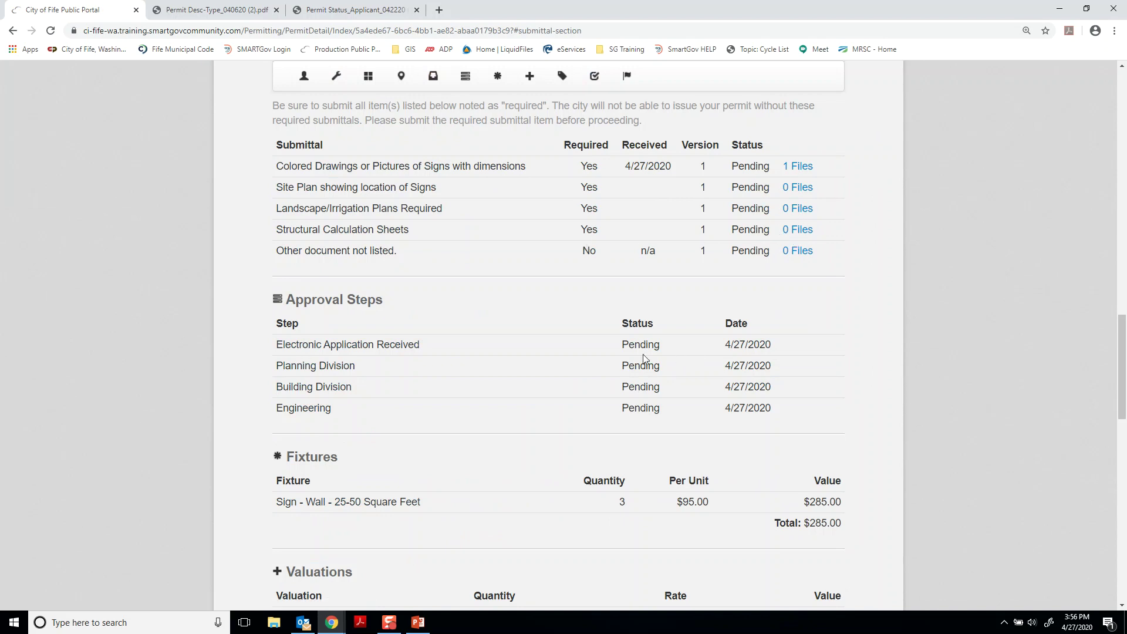
- Review the permit's approval steps, fixtures and valuations, and read the fee total due now and the check mailing instructions
scroll(393, 358, down, 1)
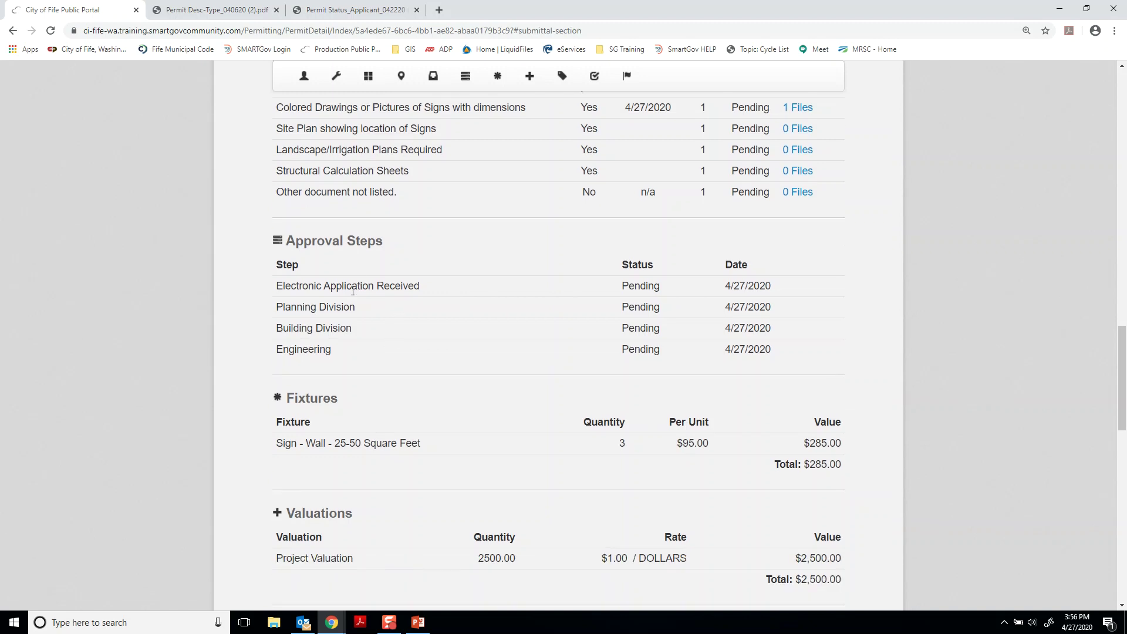
scroll(343, 425, down, 2)
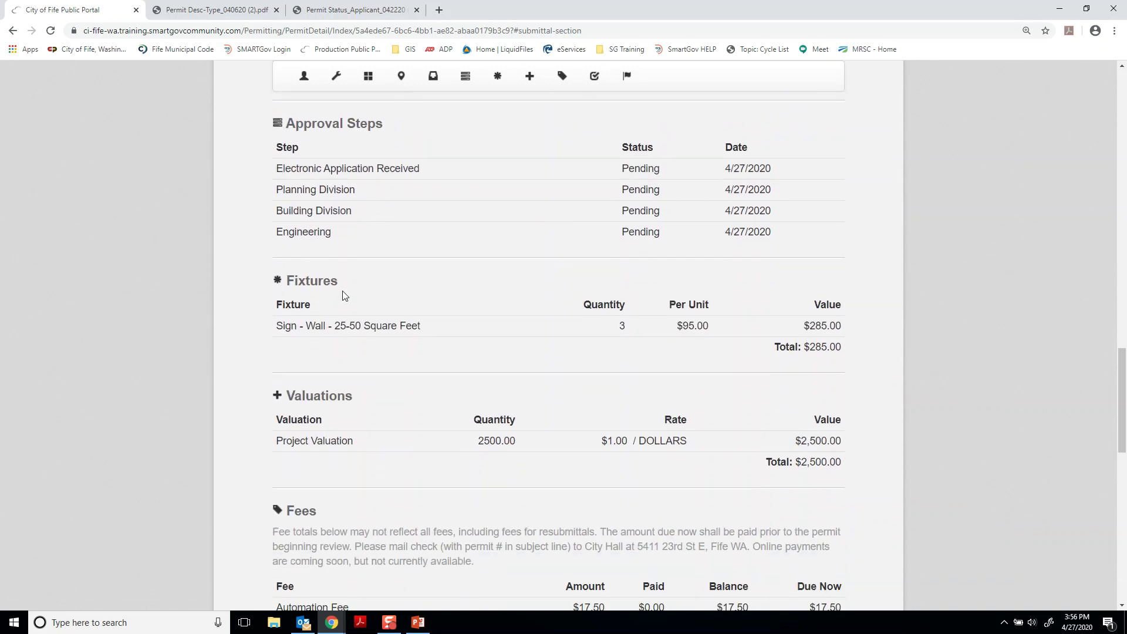
scroll(336, 398, down, 5)
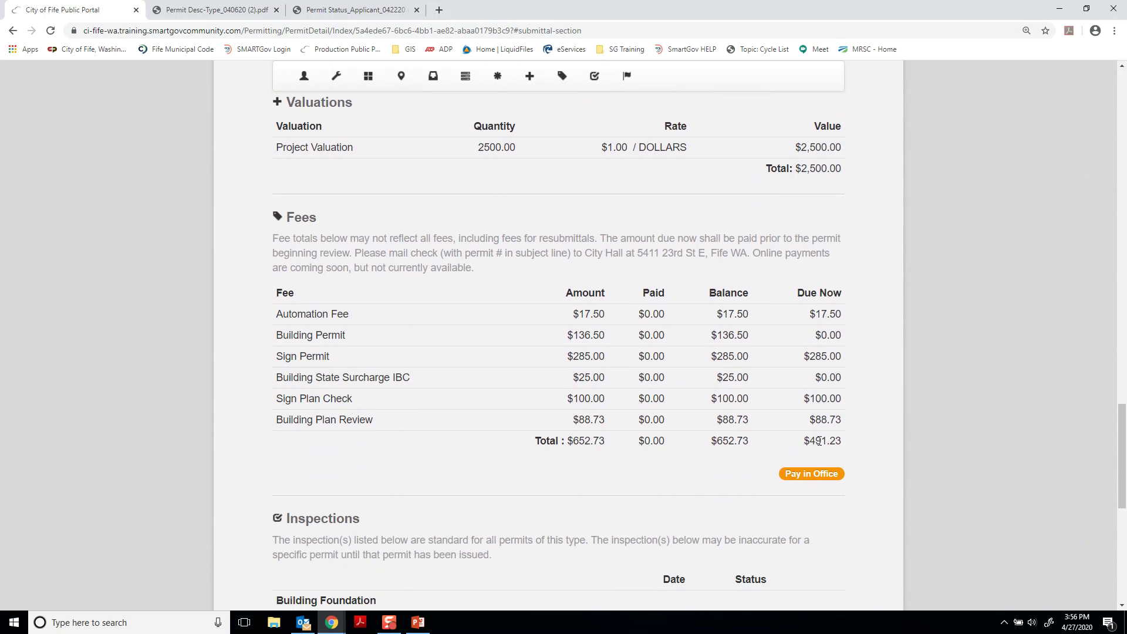
drag(836, 442, 807, 439)
drag(587, 253, 741, 256)
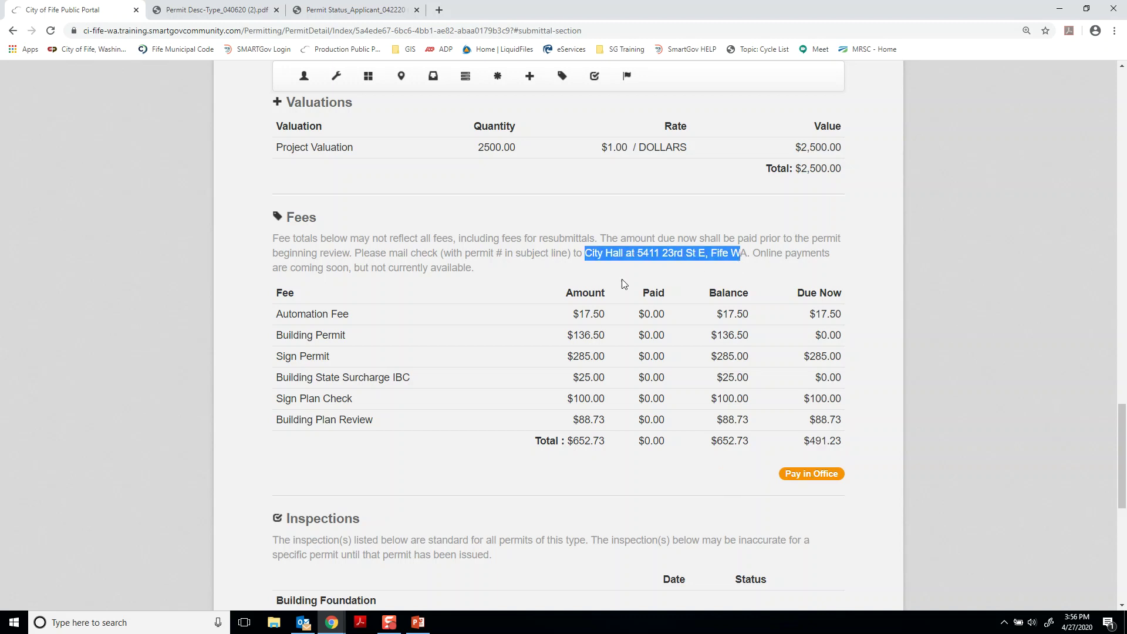
drag(465, 254, 568, 253)
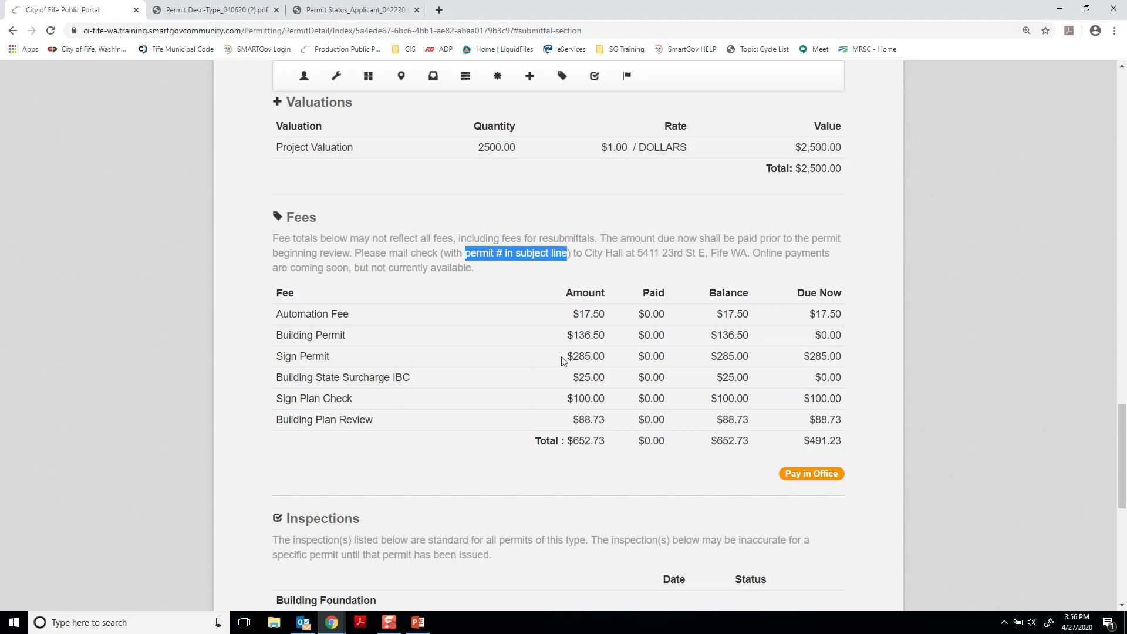
- Read the permit's inspections and conditions, then go back over the submittals to the permit summary
scroll(503, 422, down, 2)
scroll(503, 423, down, 4)
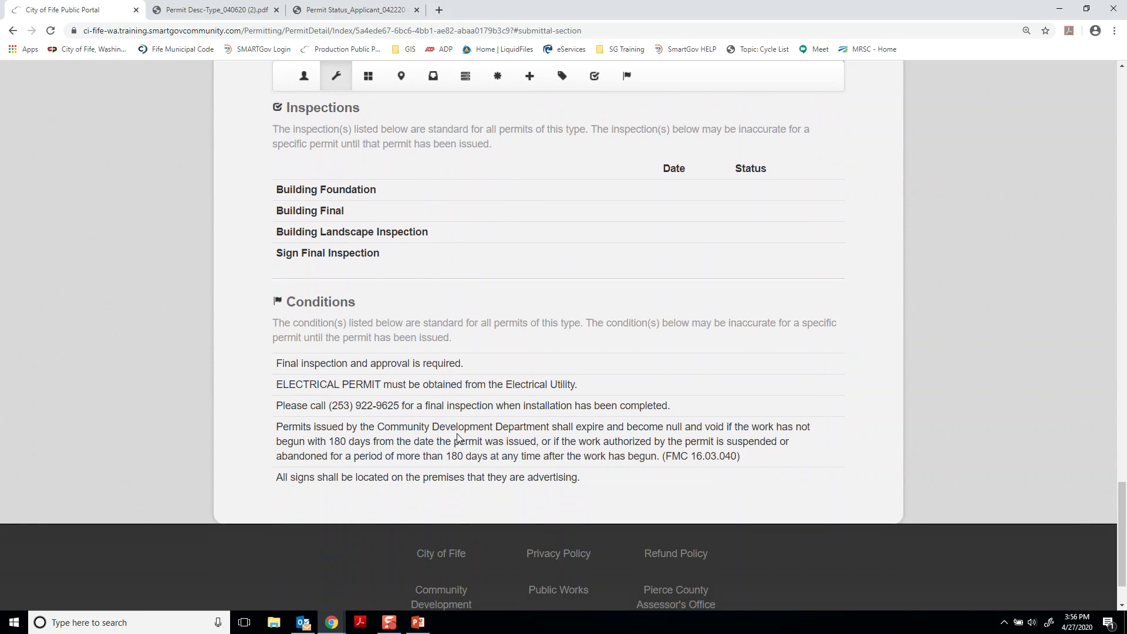
scroll(457, 433, up, 4)
scroll(413, 508, up, 9)
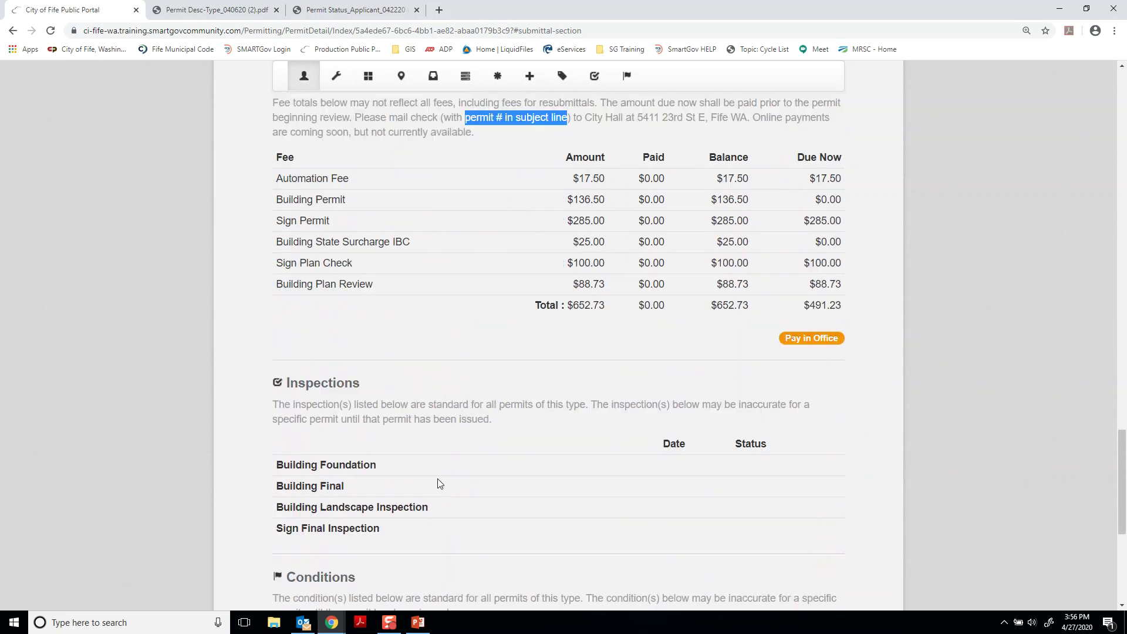
scroll(445, 477, up, 3)
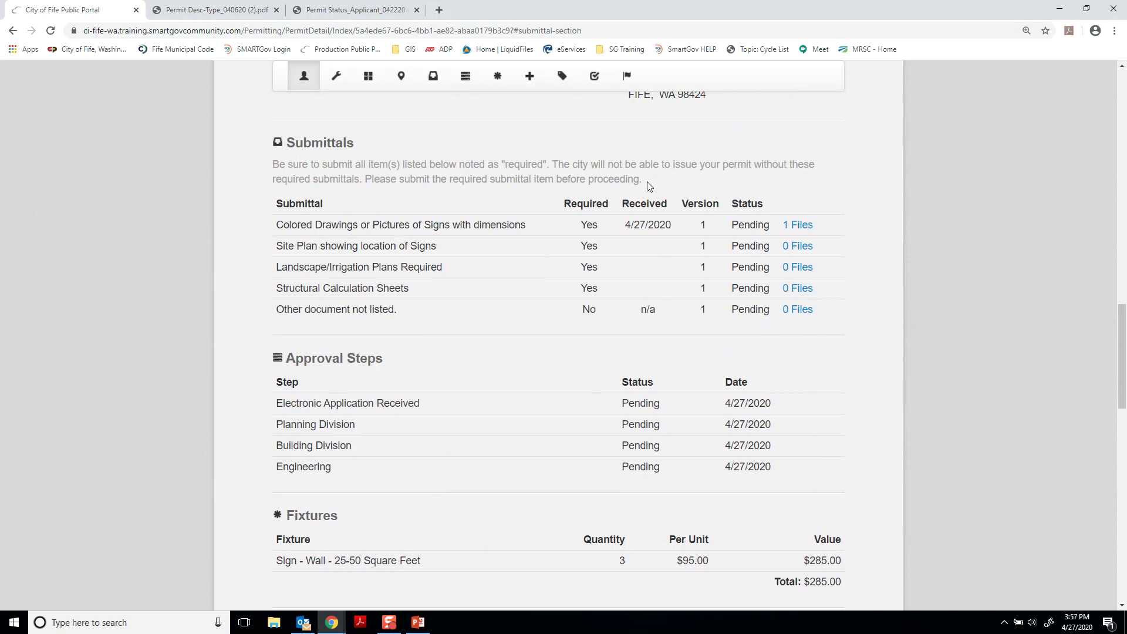
scroll(587, 258, up, 14)
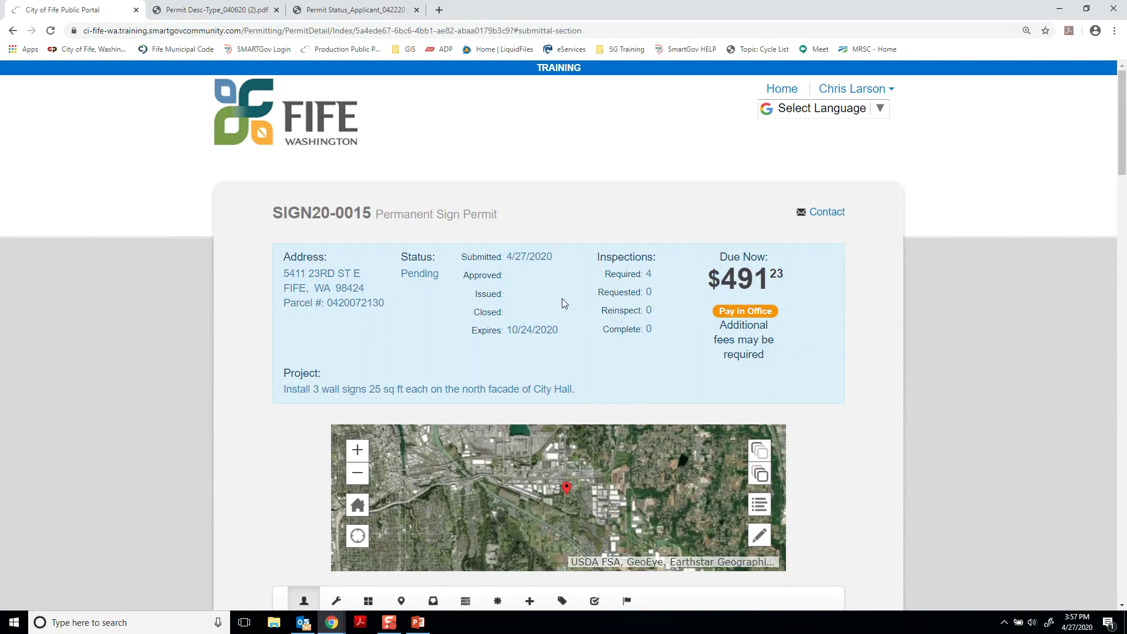
- Open the list of active applications from the portal home page and examine the permit statuses
click(298, 127)
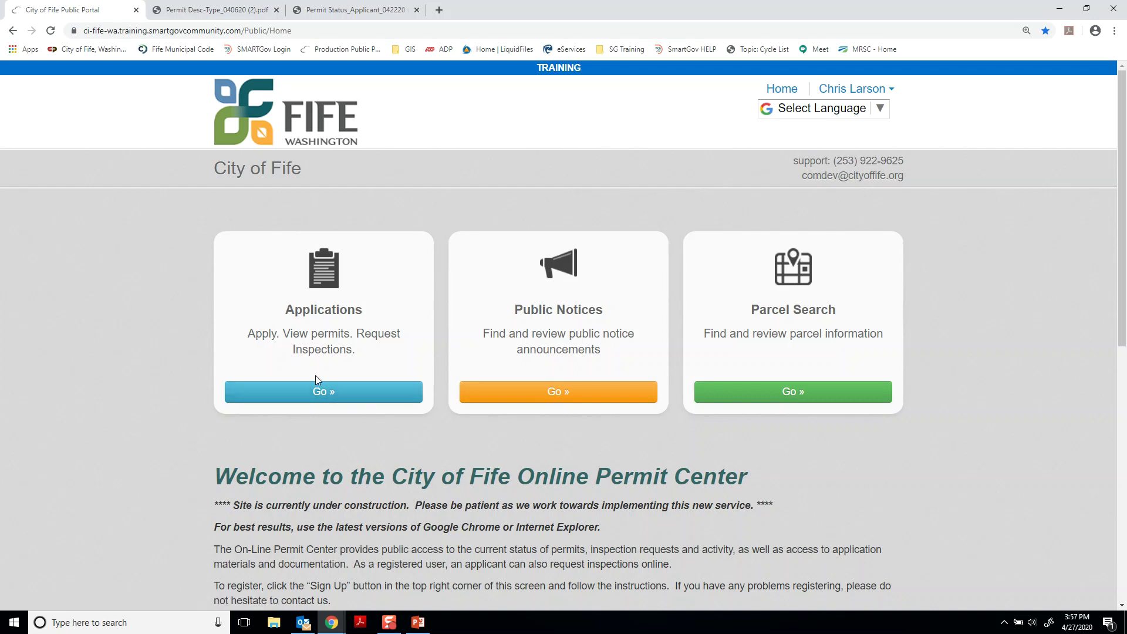
click(369, 393)
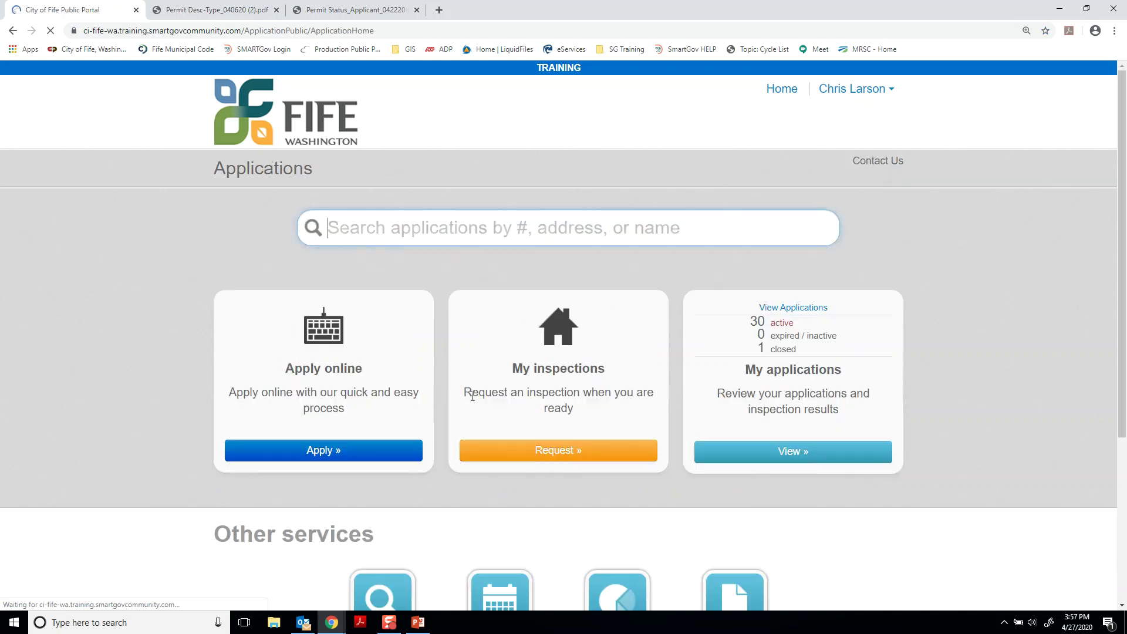
click(803, 459)
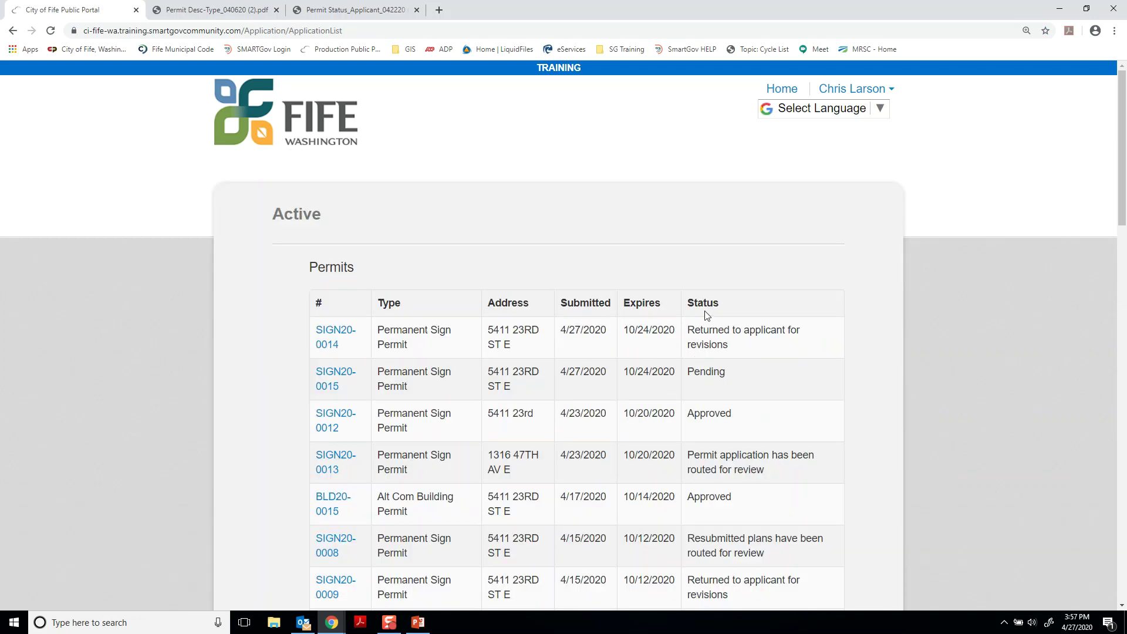
scroll(710, 341, down, 1)
scroll(722, 488, down, 1)
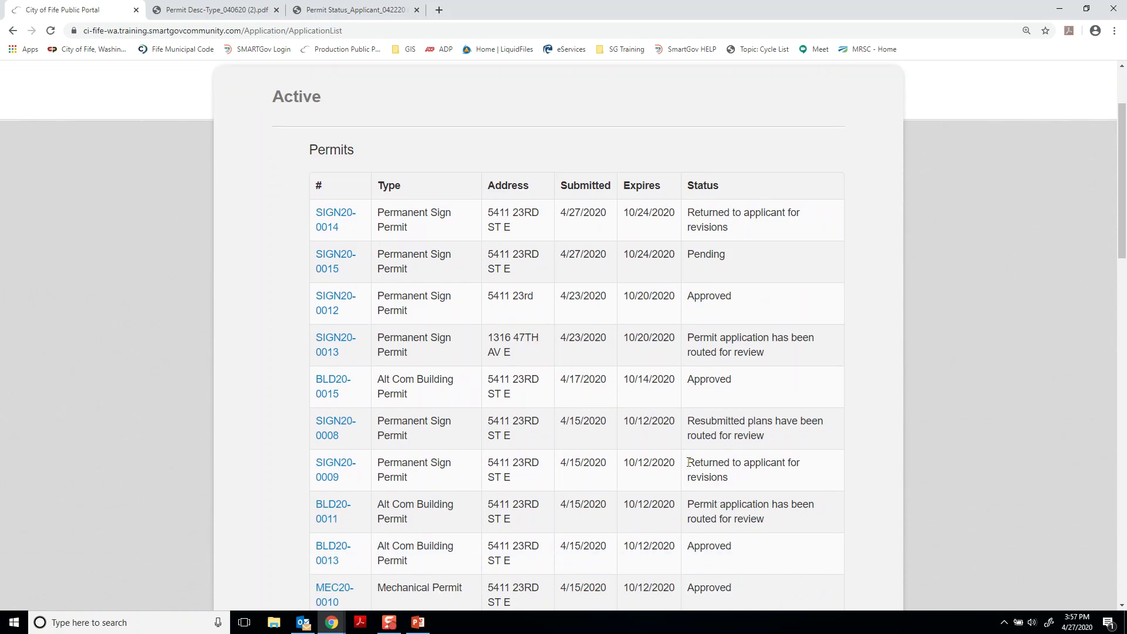
drag(689, 462, 738, 481)
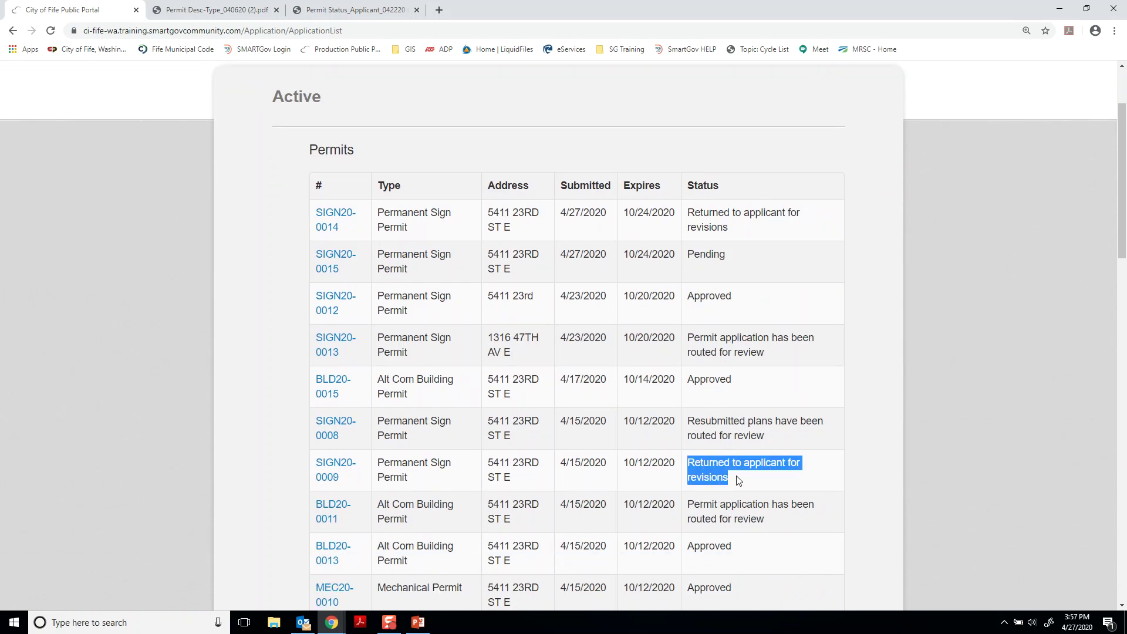
- Open the returned permit SIGN20-0009, look over its submittals and approval steps, and return to the active permits list
click(335, 467)
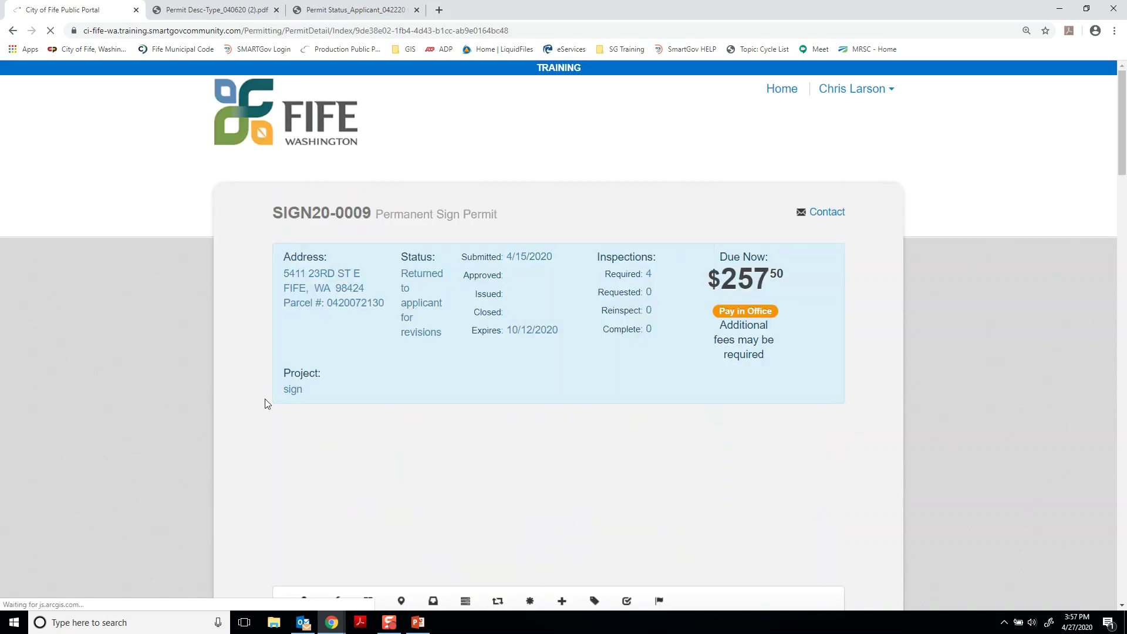
scroll(265, 403, down, 9)
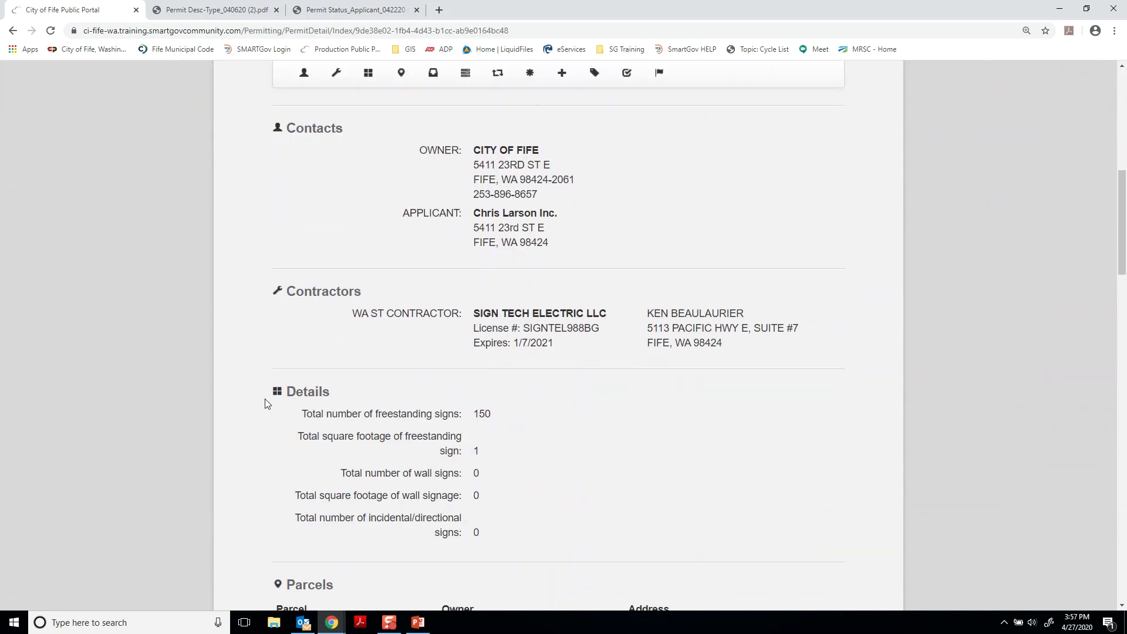
scroll(265, 403, down, 7)
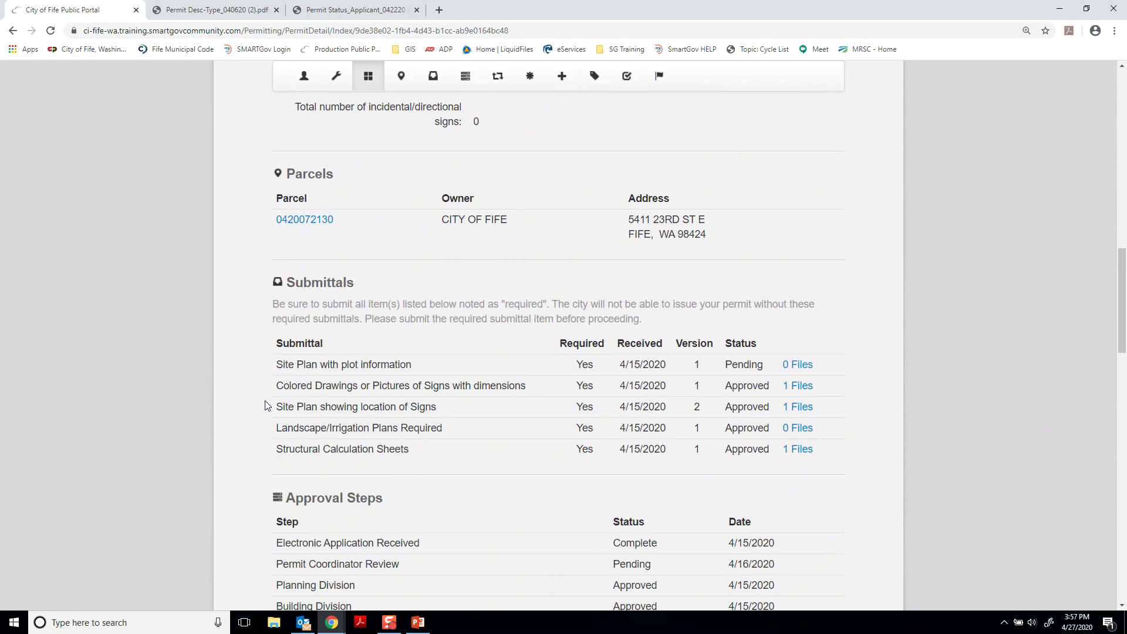
scroll(272, 286, down, 3)
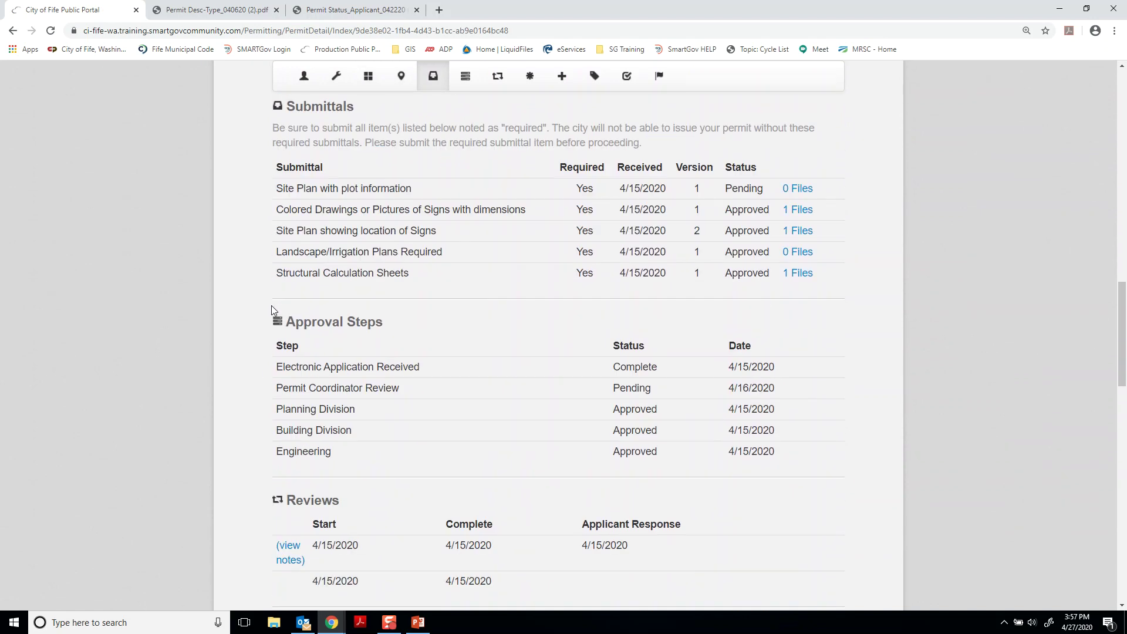
scroll(272, 307, up, 15)
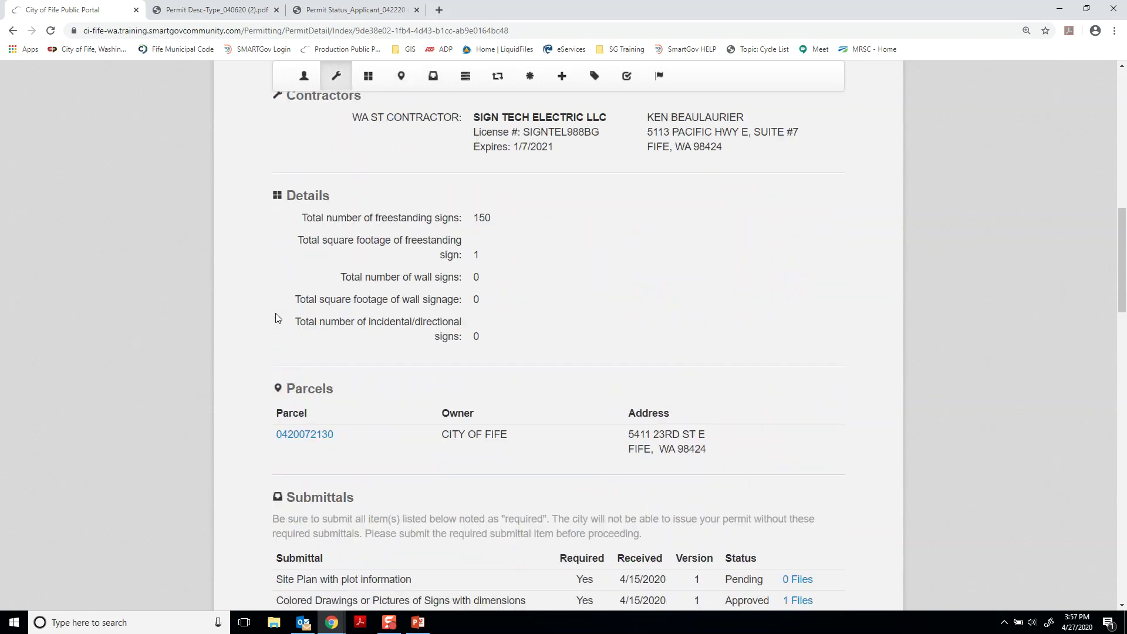
scroll(265, 300, up, 4)
key(alt+Left)
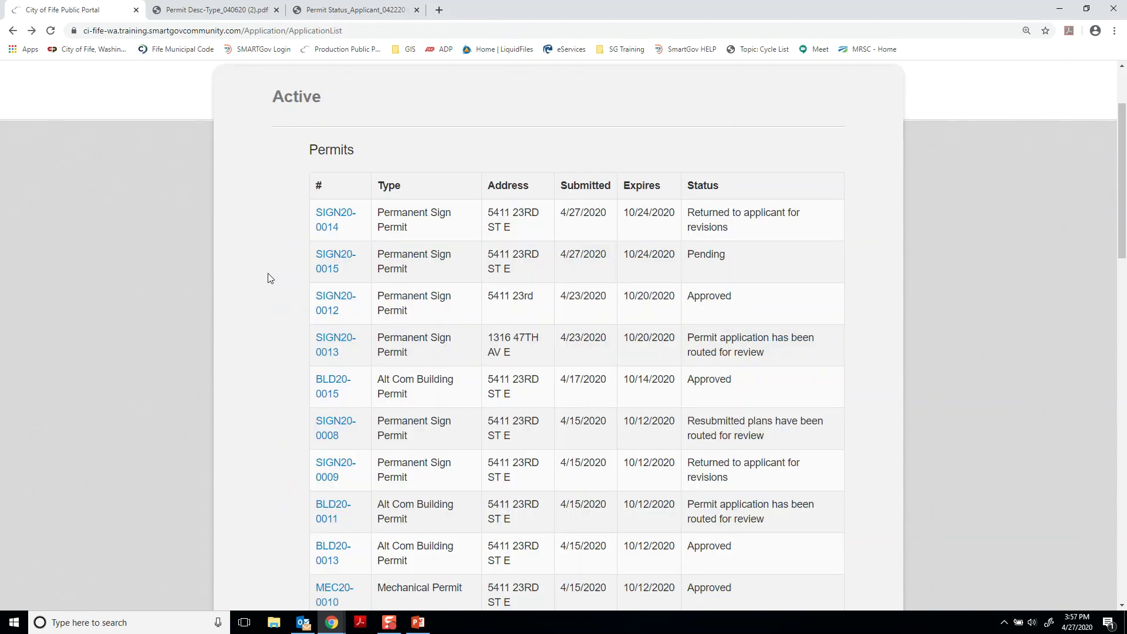
- Open the returned permit SIGN20-0014 and go to its submittals and approval steps
click(335, 221)
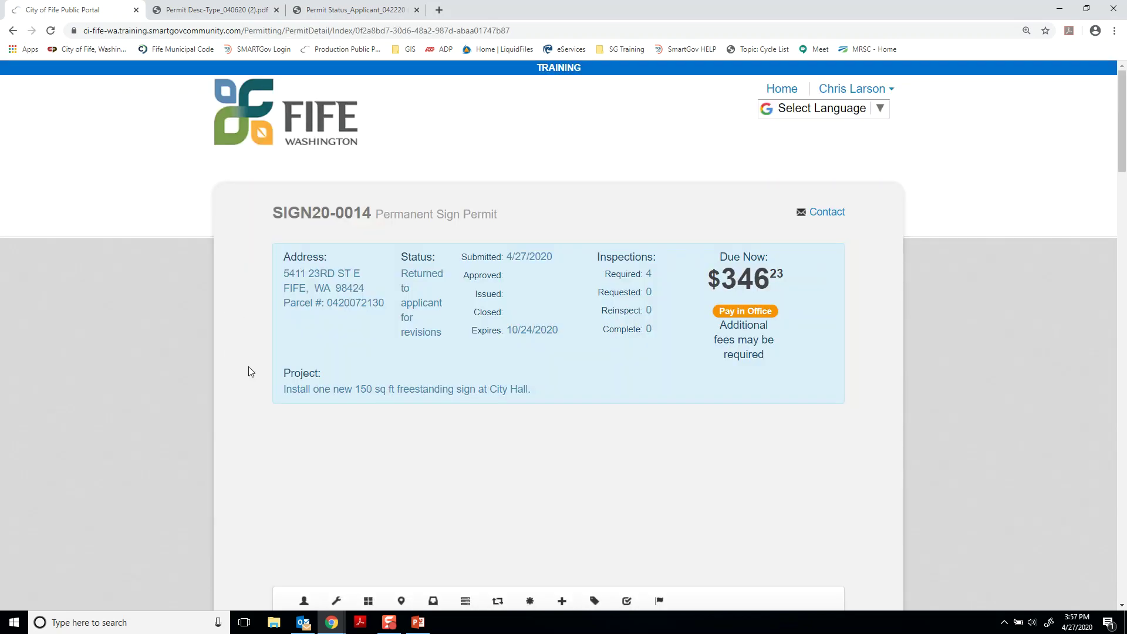
scroll(249, 370, down, 15)
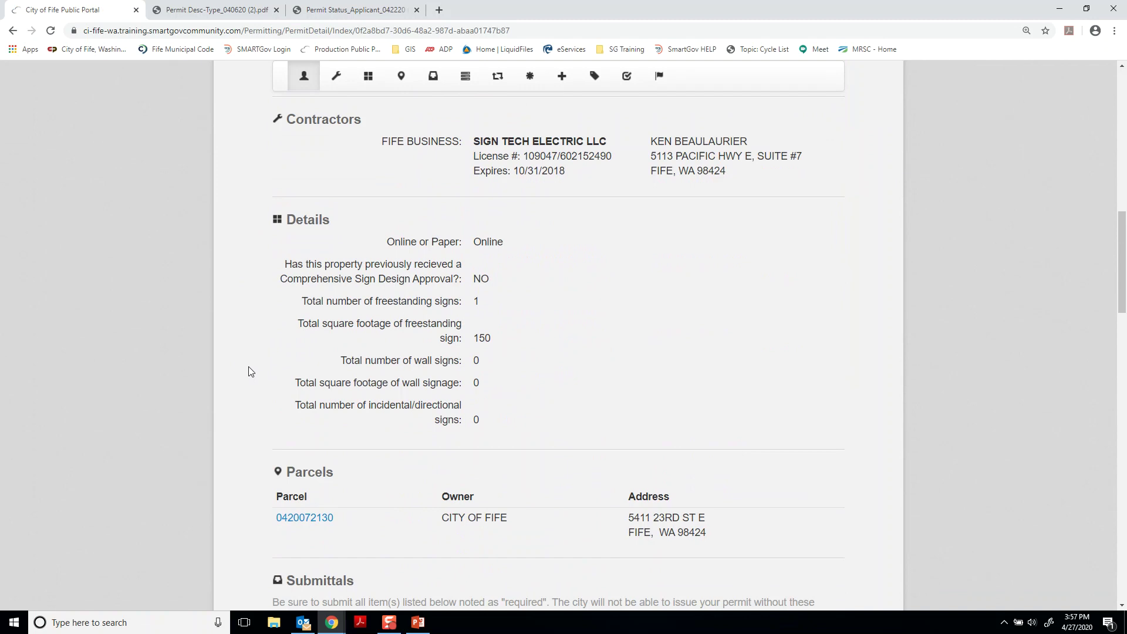
scroll(248, 366, down, 3)
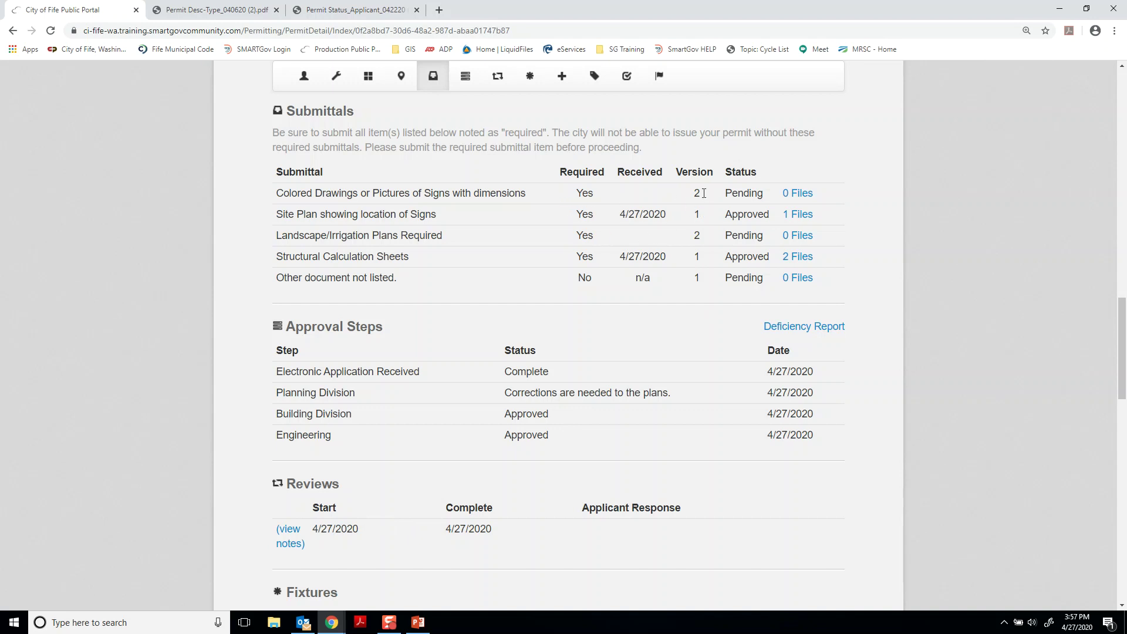
- Compare the statuses and version numbers of the permit's drawings, site plan, landscape and structural calculation submittals
double_click(750, 193)
double_click(744, 236)
double_click(746, 256)
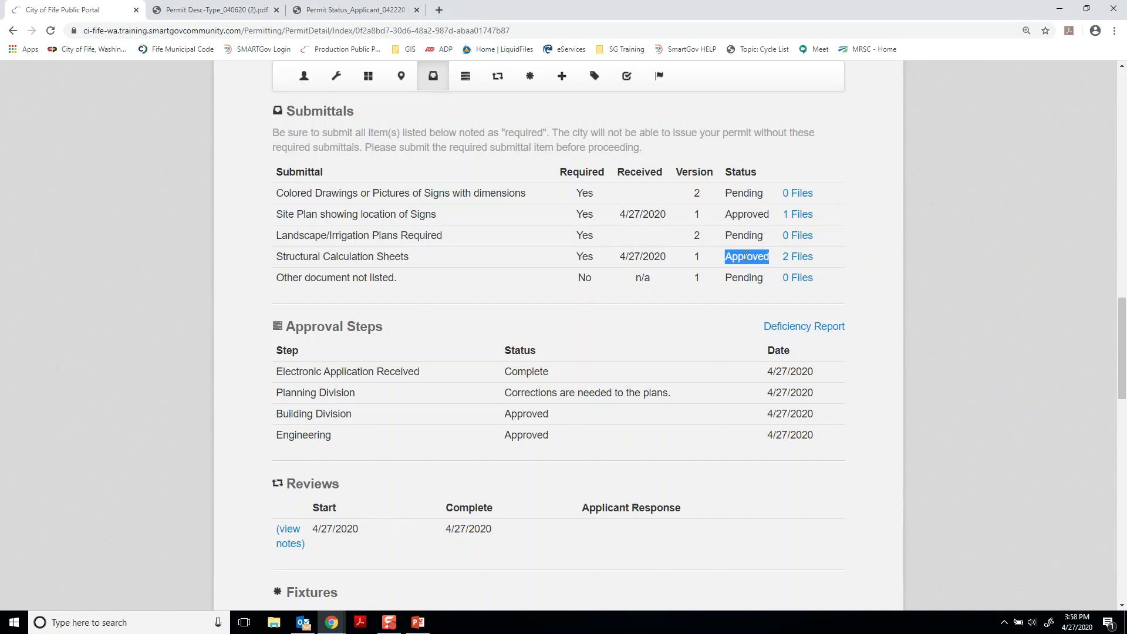
double_click(747, 215)
click(698, 194)
double_click(698, 194)
double_click(698, 236)
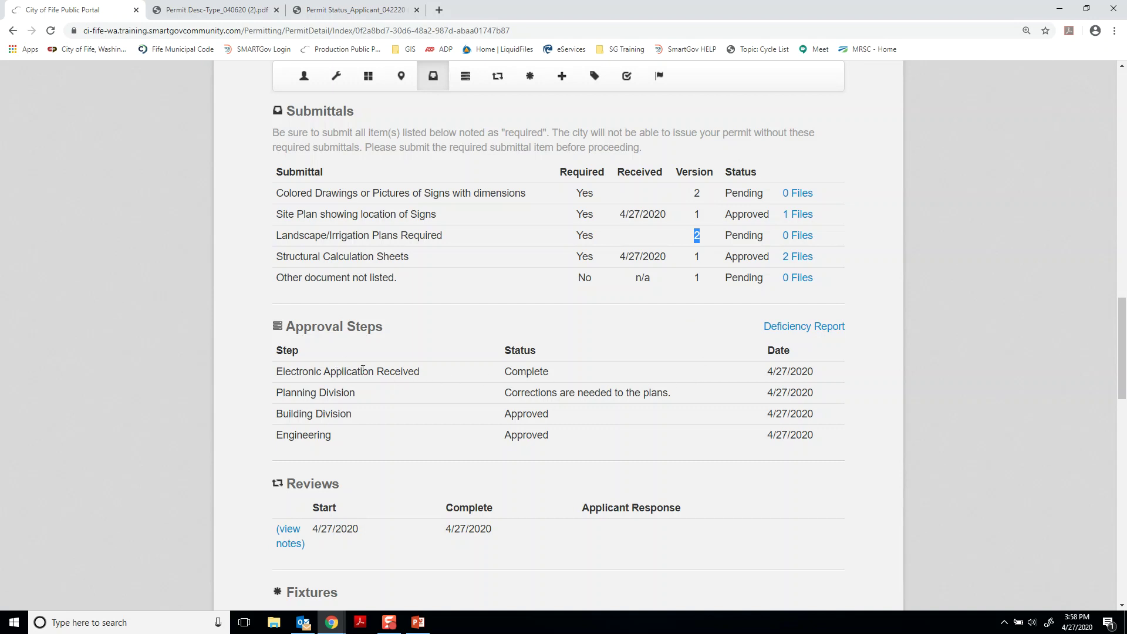
- Check the Planning Division's approval status, then download and open the permit's Deficiency Report and read the landscape plan deficiency
triple_click(532, 397)
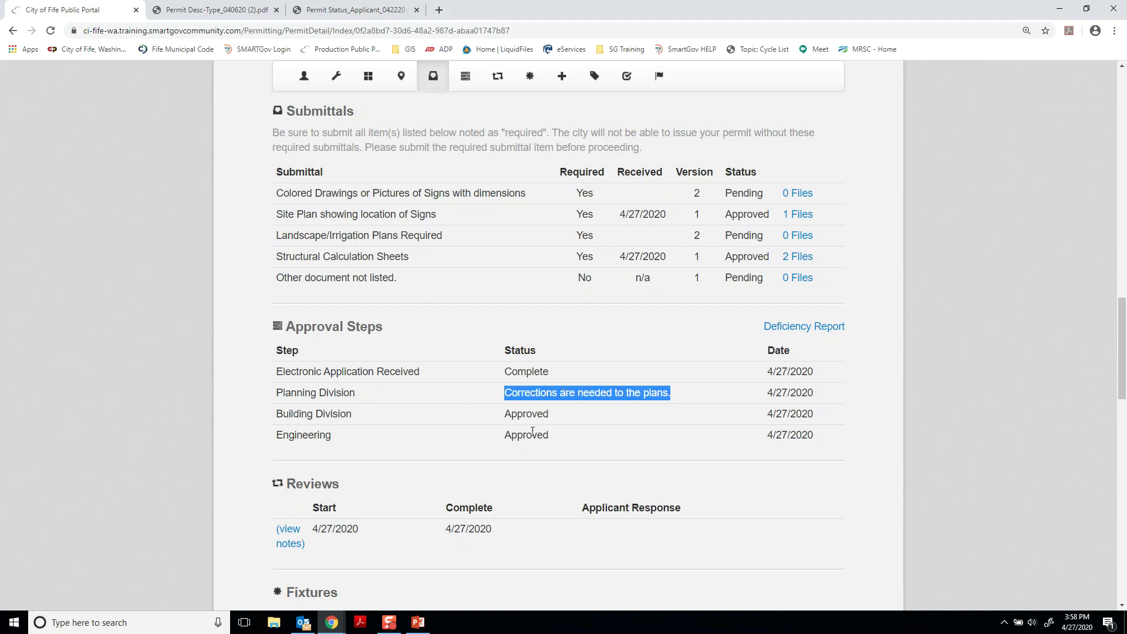
click(834, 332)
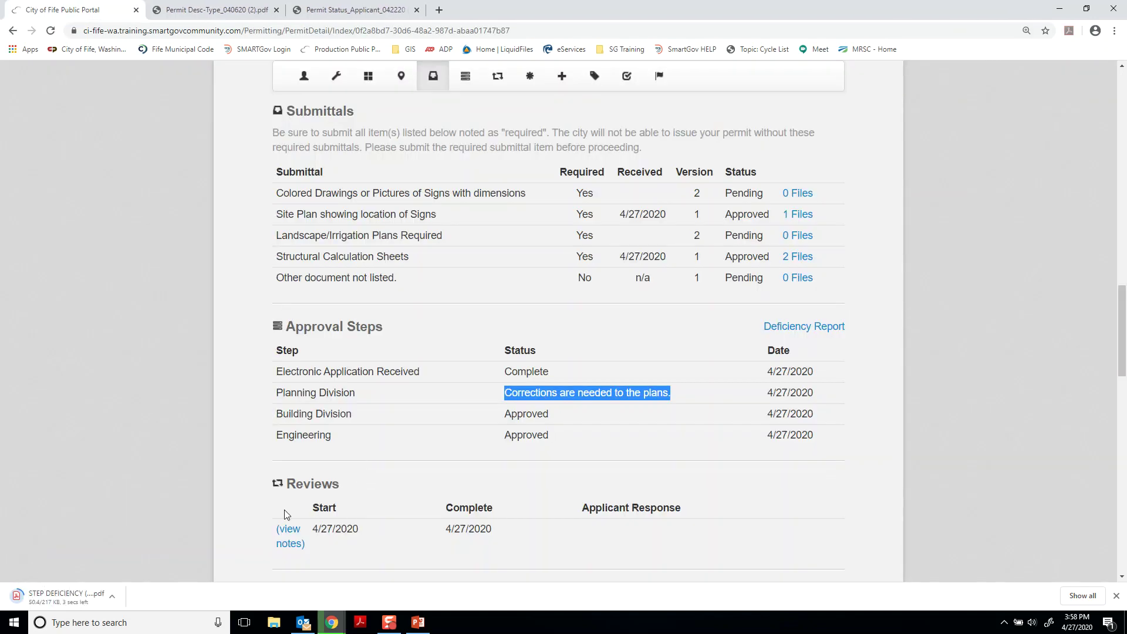
click(89, 597)
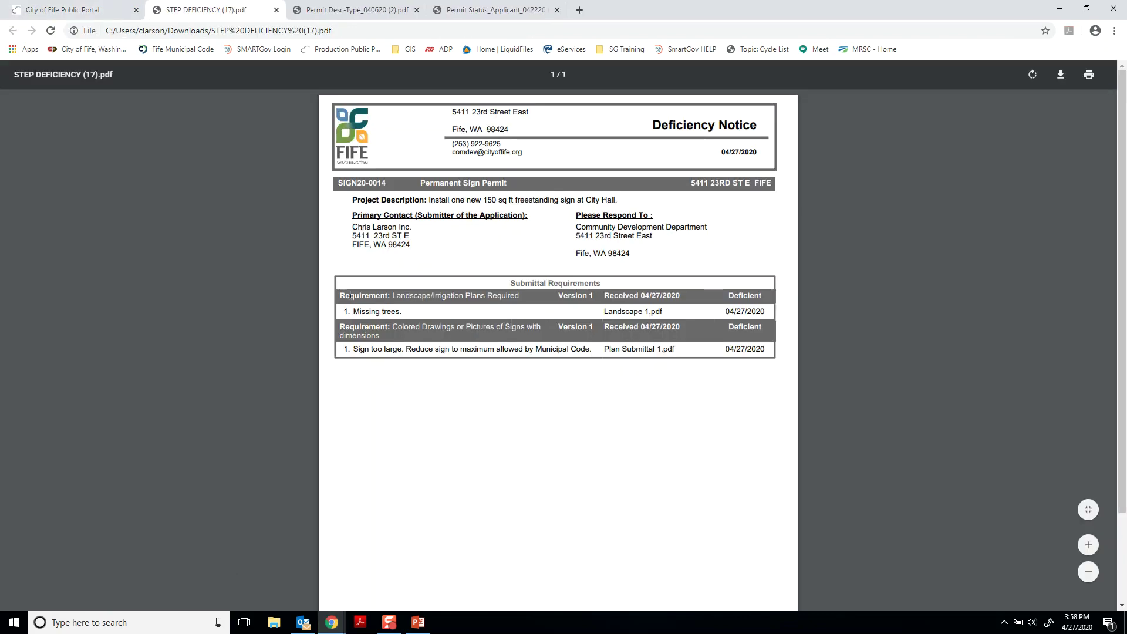
drag(391, 296, 538, 296)
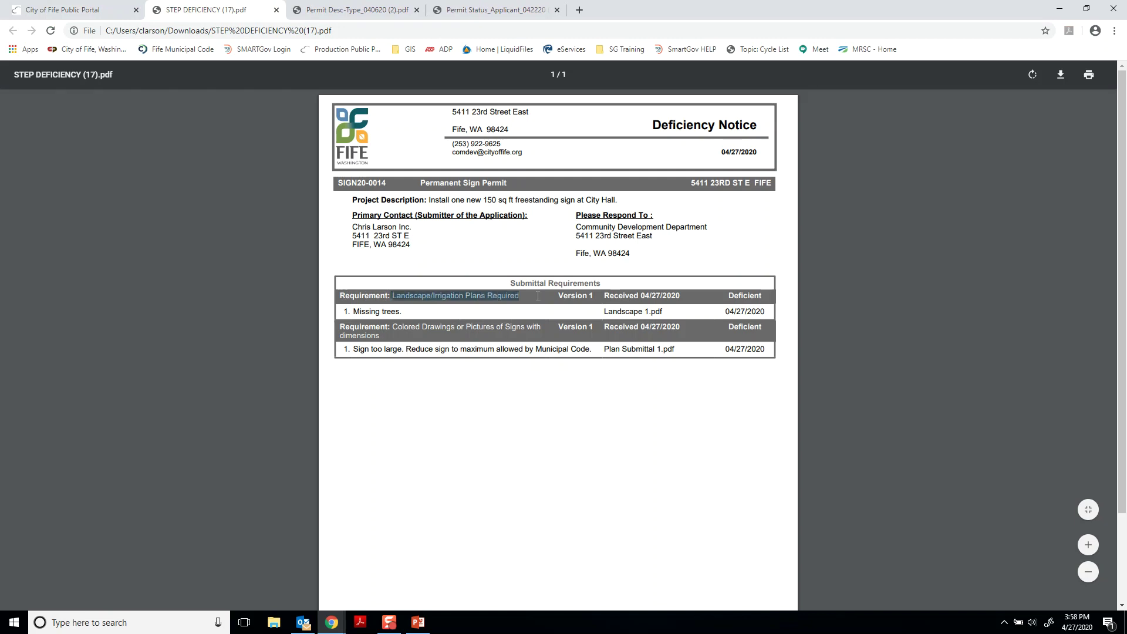
triple_click(448, 296)
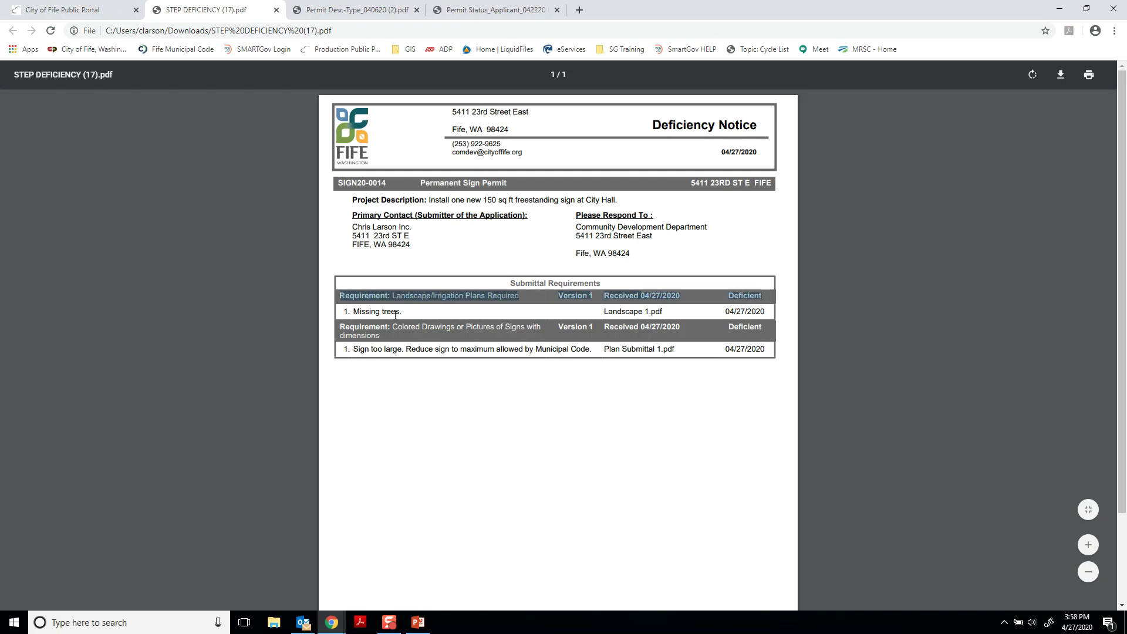
double_click(377, 313)
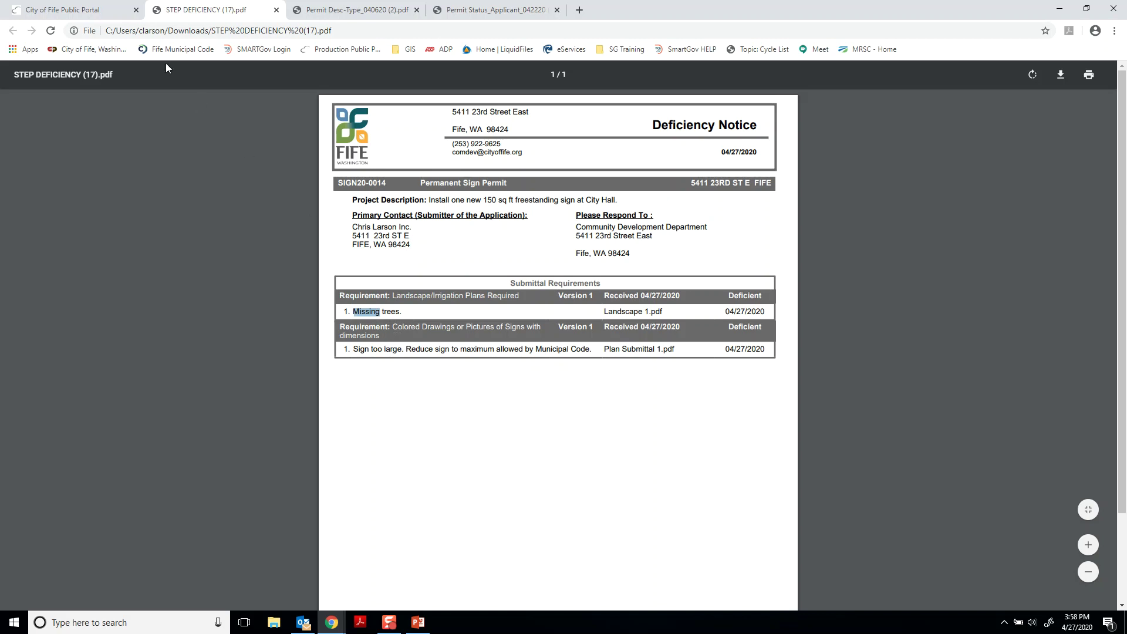
- Back in the portal, view the version details of the colored drawings submittal, return to the permit, and check its review notes
click(101, 12)
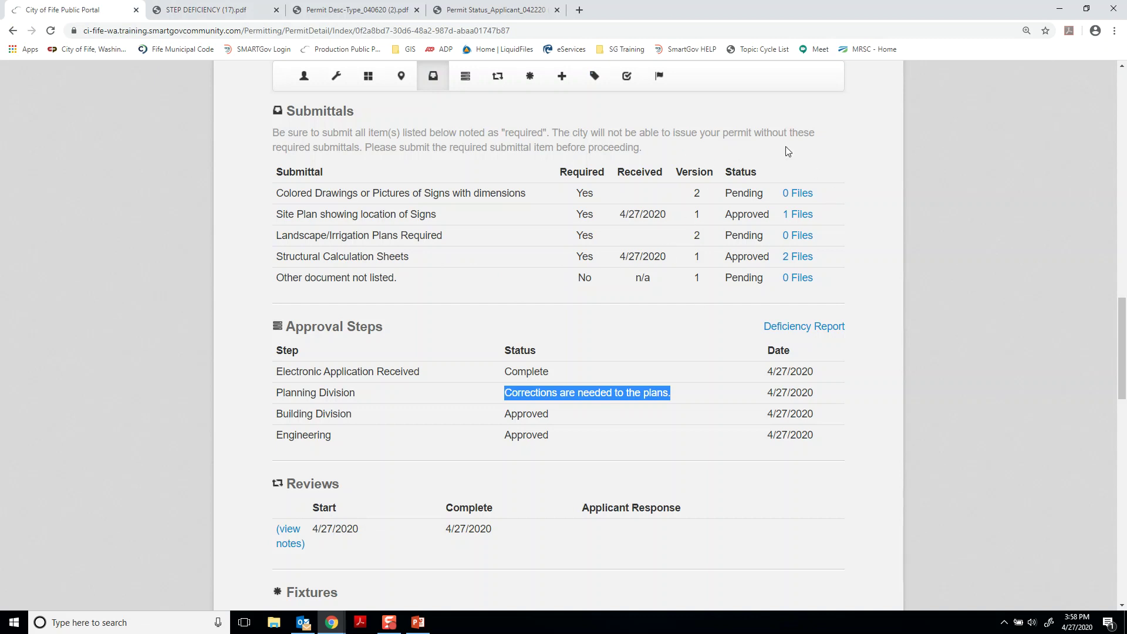
click(797, 196)
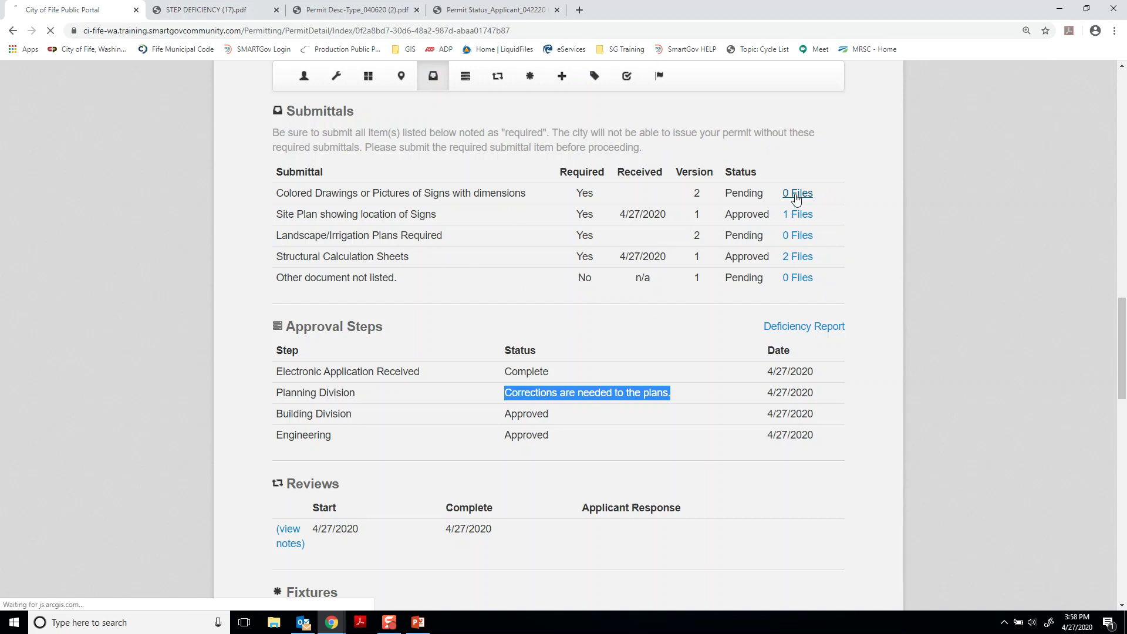
scroll(425, 511, down, 1)
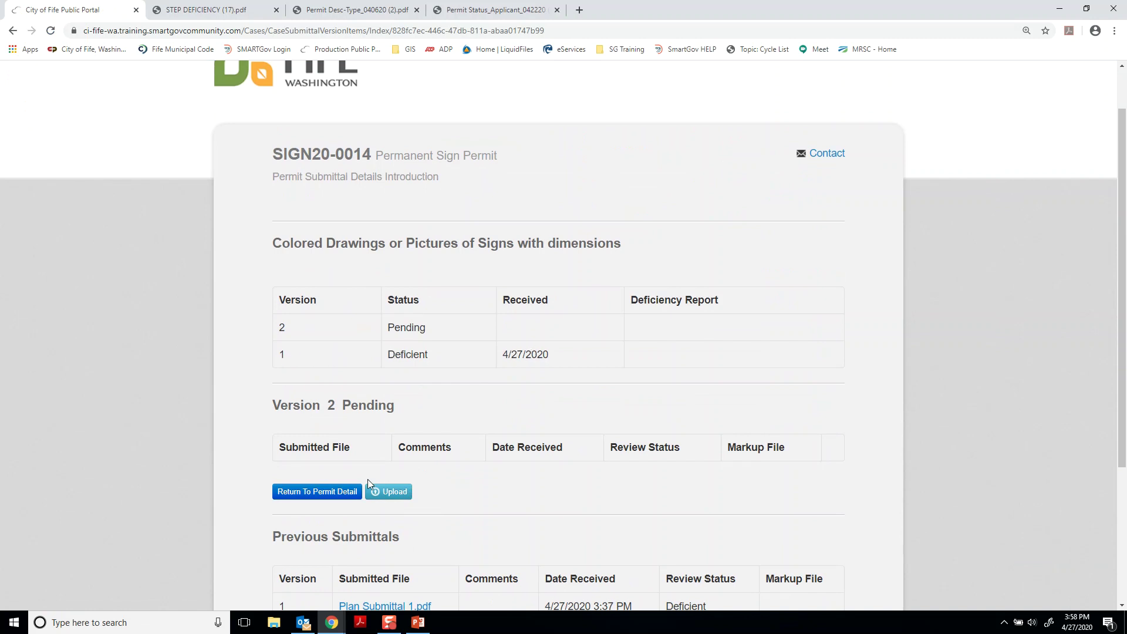
click(327, 491)
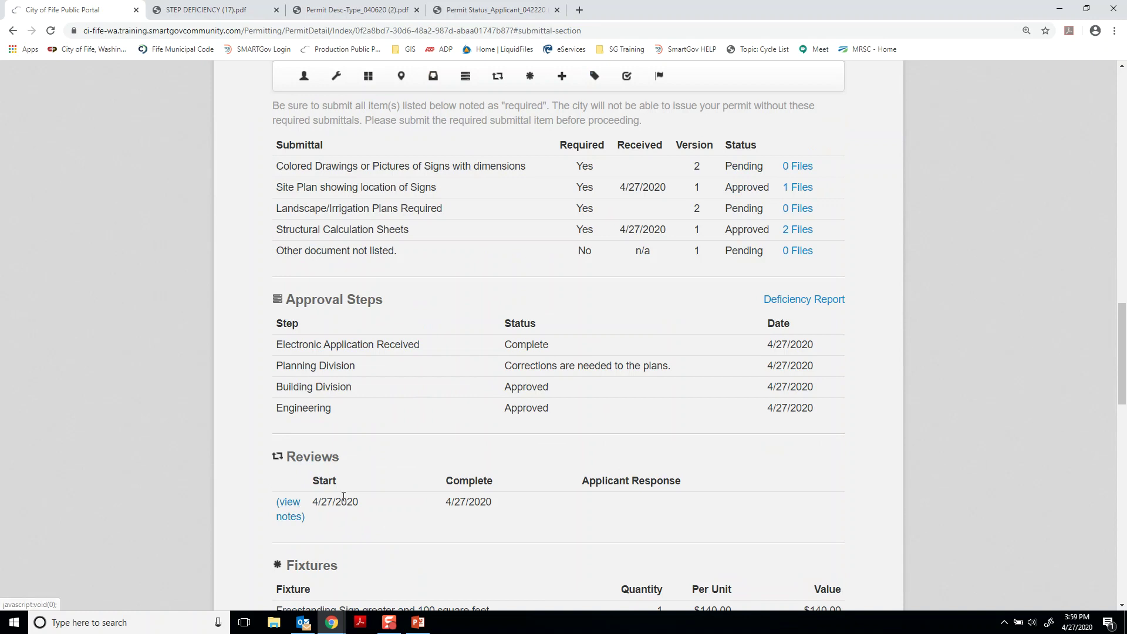
click(290, 509)
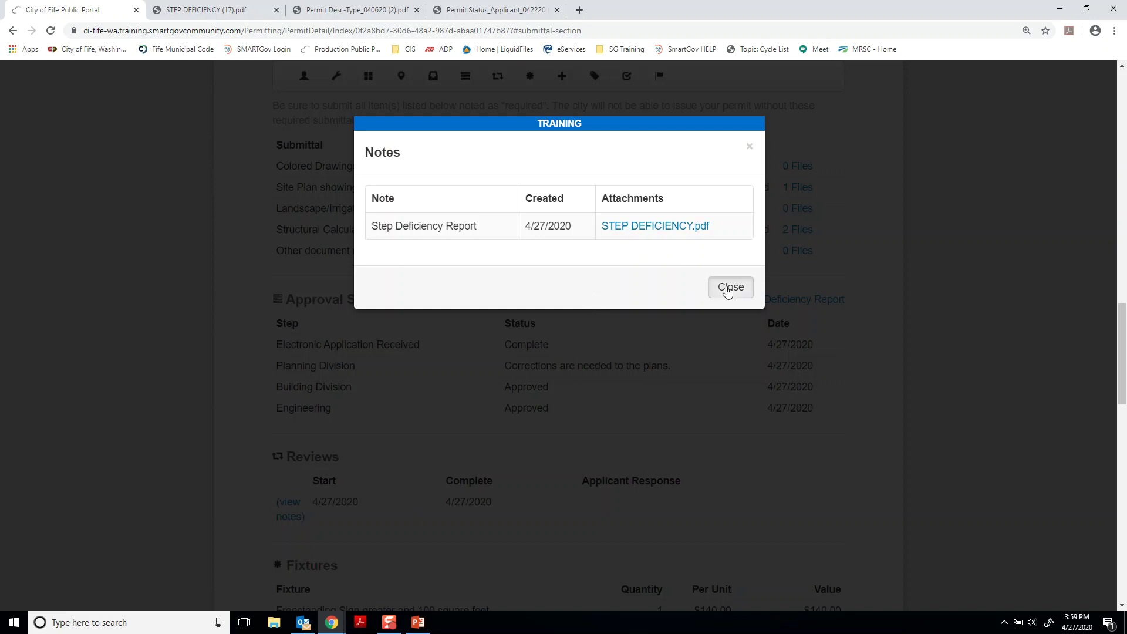
click(708, 290)
- Return to the portal home page and highlight the city's support phone number and e-mail address
scroll(478, 401, up, 10)
scroll(478, 401, up, 10)
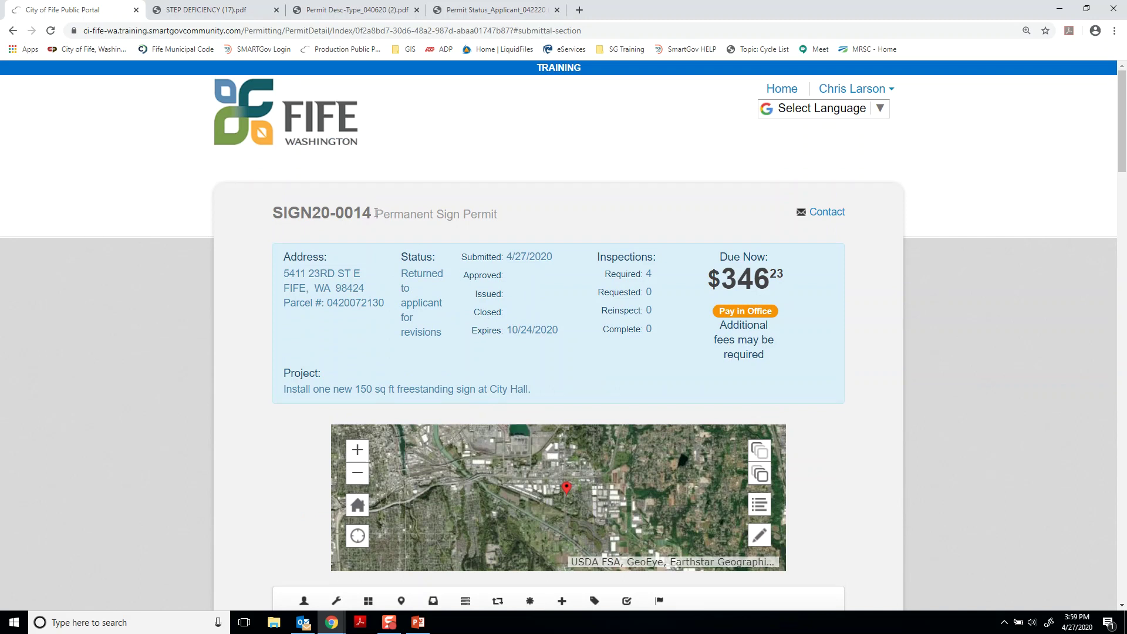
click(285, 145)
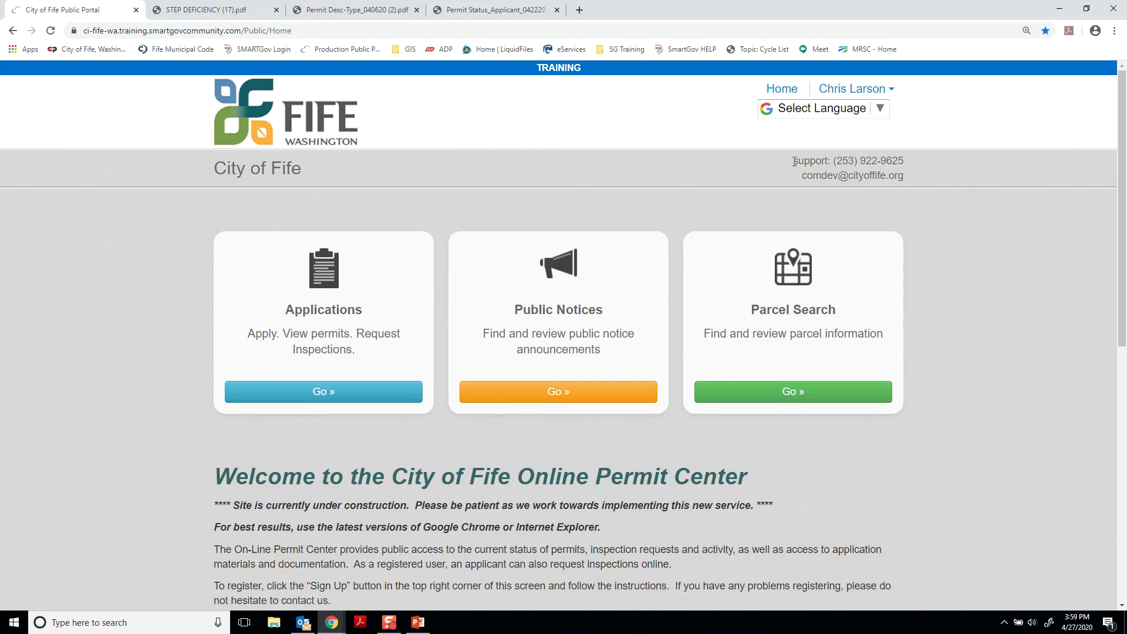
drag(794, 161, 907, 175)
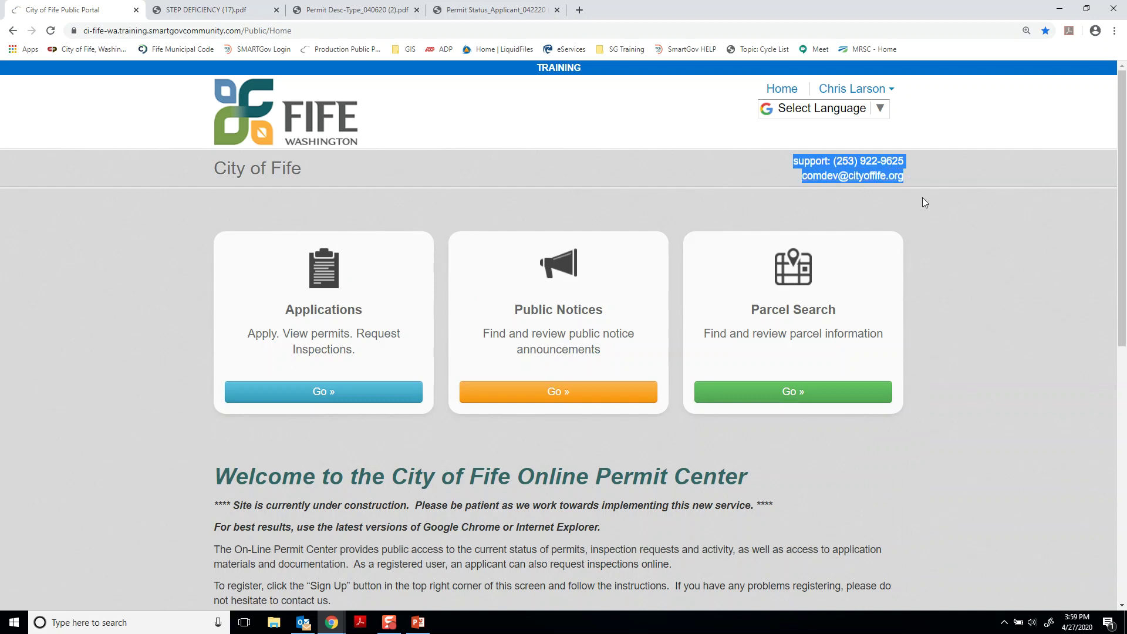